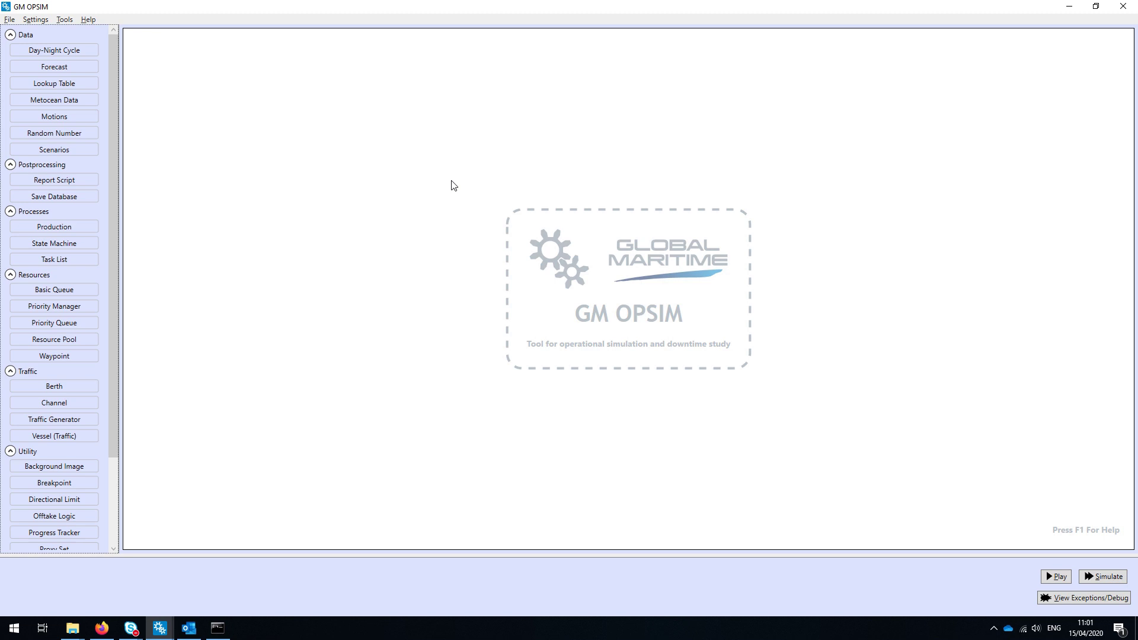
Add a Metocean Data block to the empty model and select SampleData.txt as the file for its data import.
scroll(65, 409, down, 5)
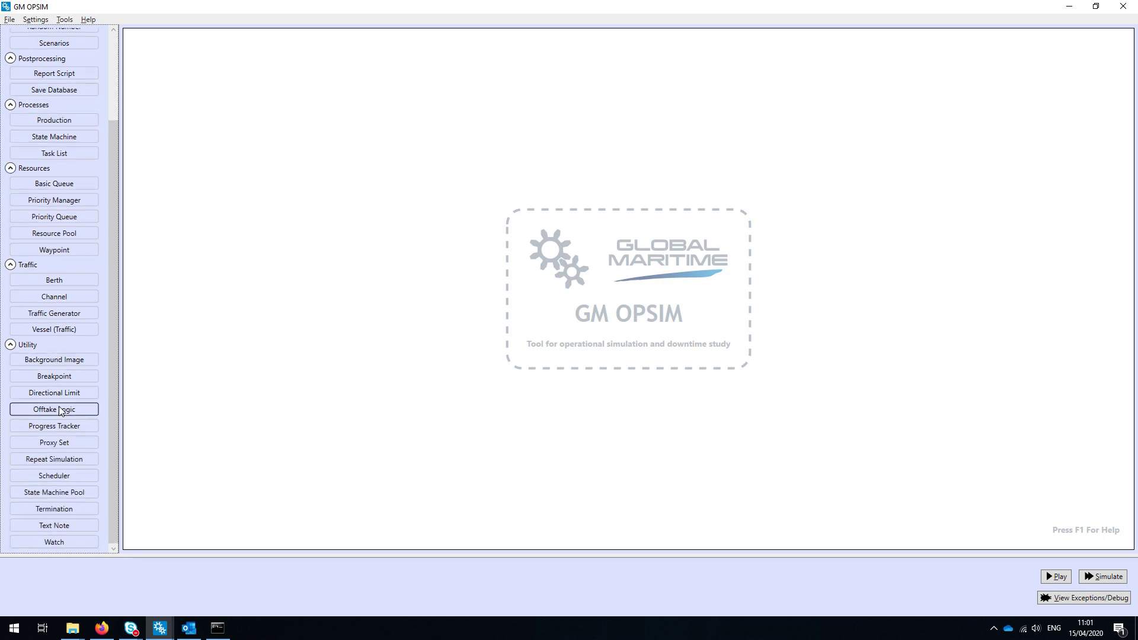
scroll(69, 419, up, 5)
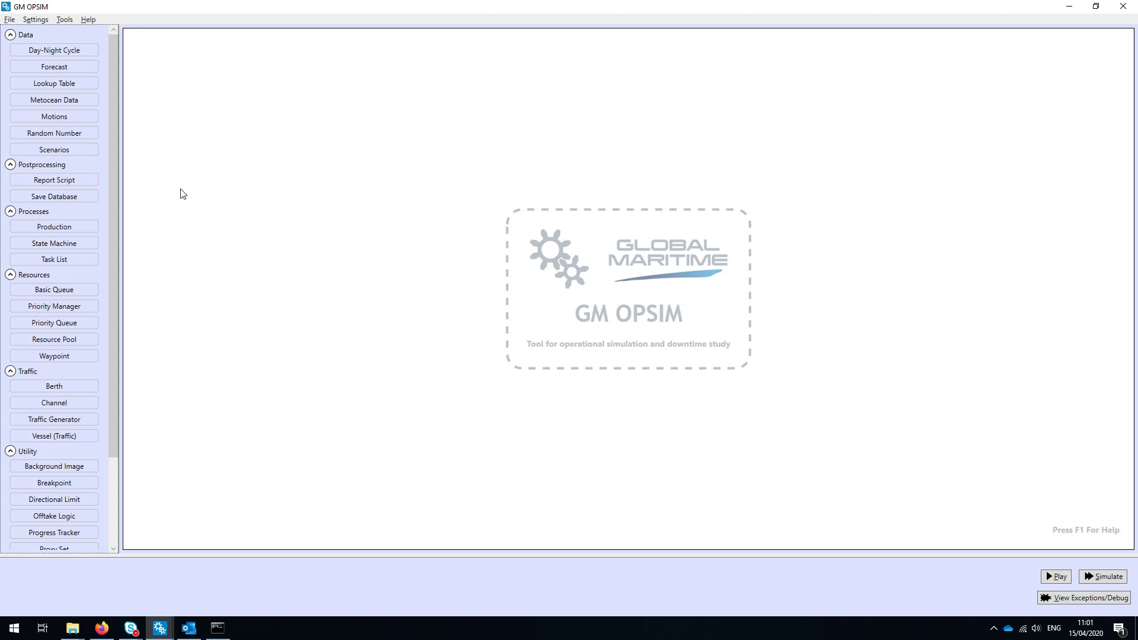
drag(70, 99, 249, 91)
double_click(250, 88)
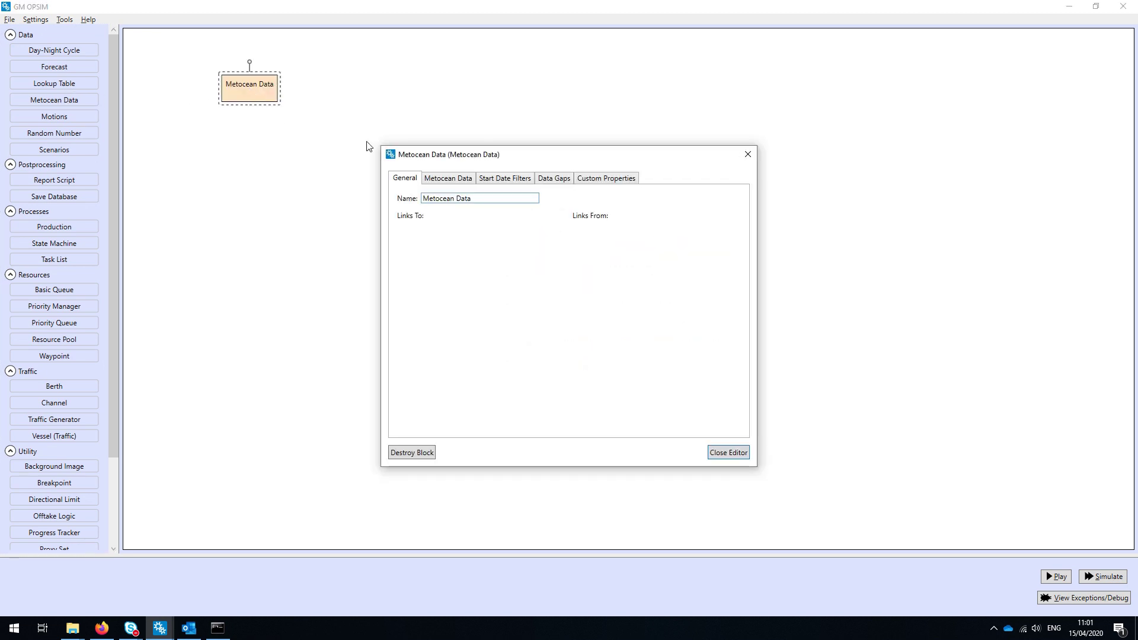
click(453, 179)
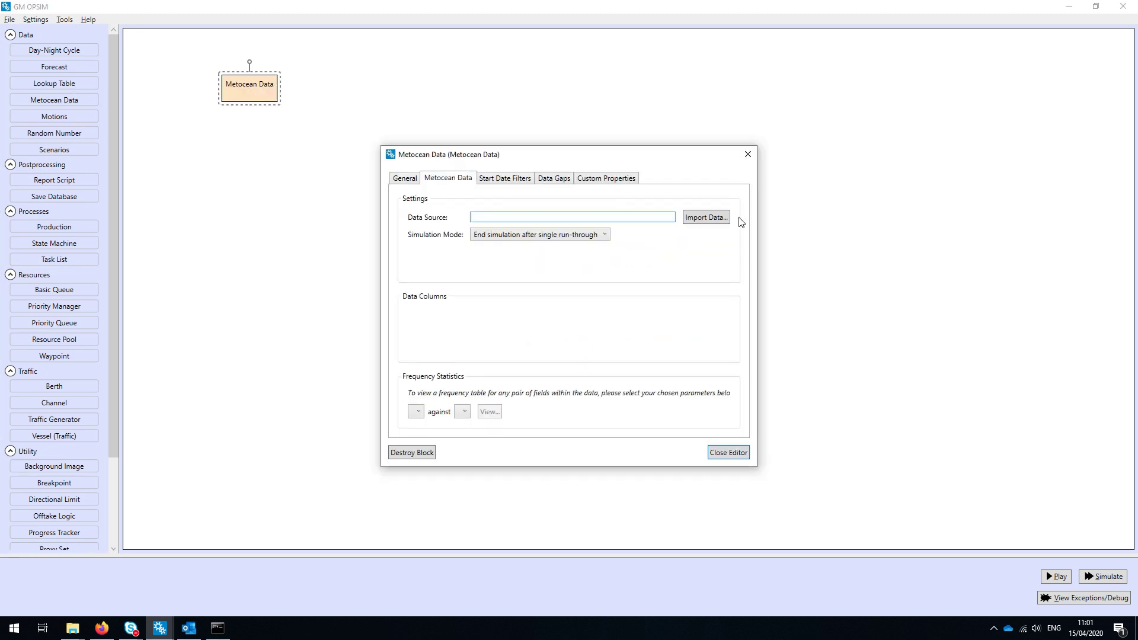
click(711, 218)
click(374, 157)
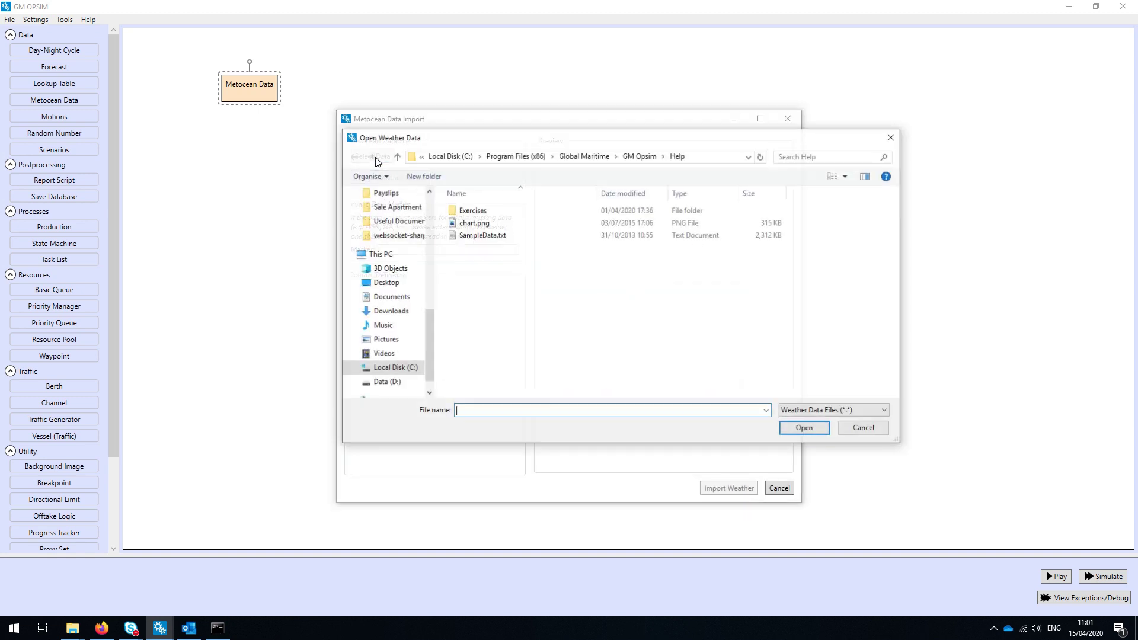
double_click(477, 237)
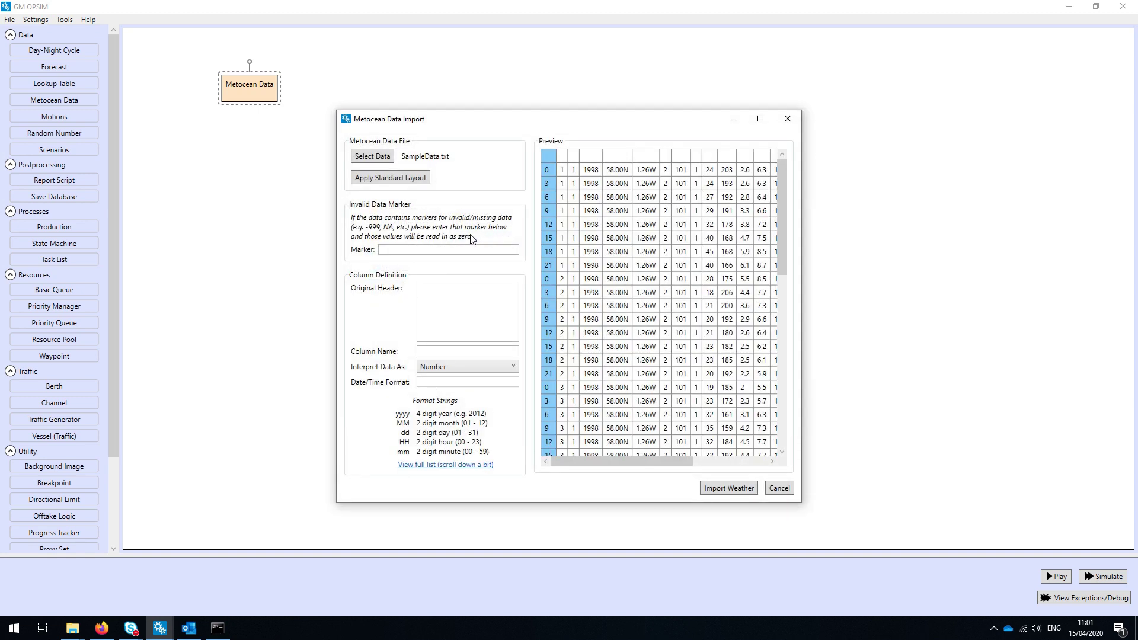
Apply the standard column layout to the sample data and widen the import window to fit all preview columns.
click(389, 179)
click(425, 211)
drag(805, 187, 1009, 190)
drag(776, 128, 616, 134)
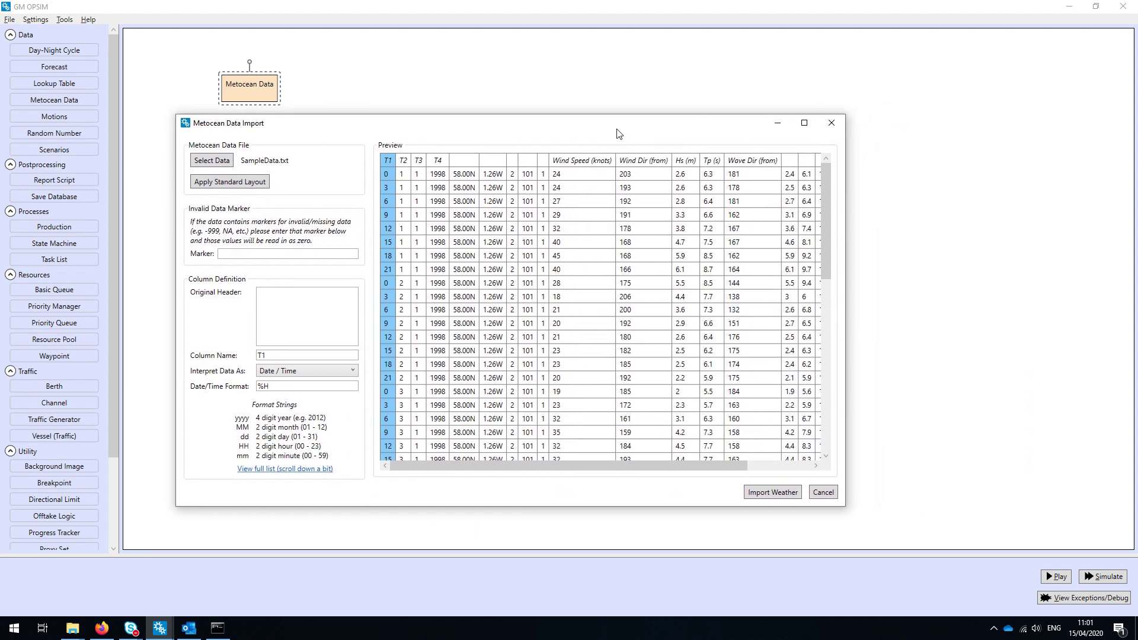
drag(846, 198, 950, 200)
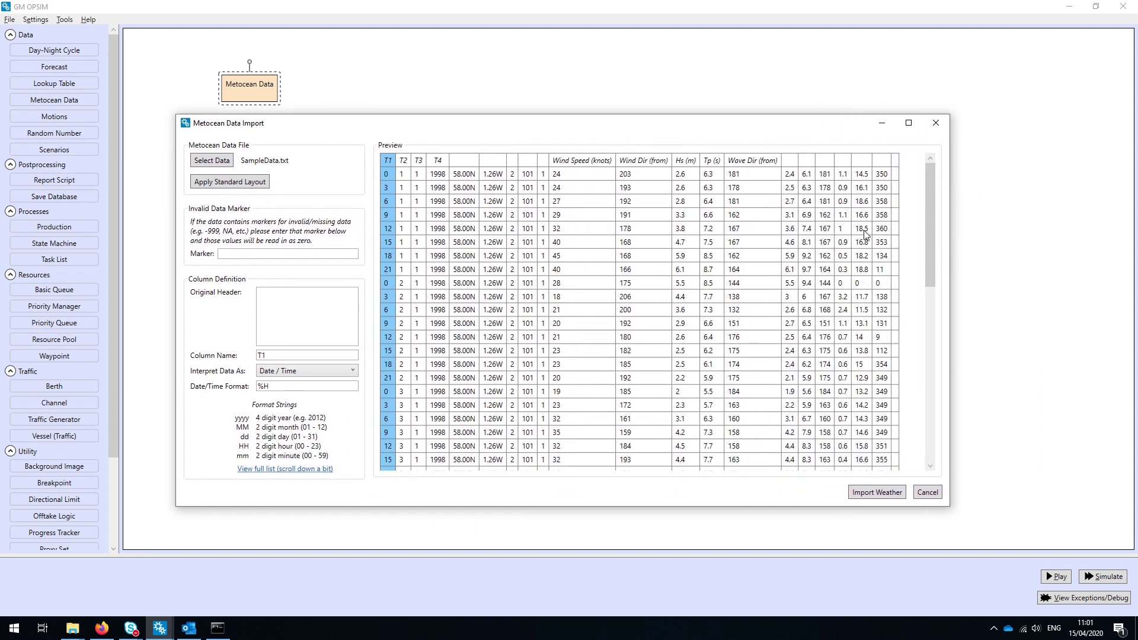
Examine the wind, wave and date/time columns in the metocean import preview.
click(556, 177)
click(636, 159)
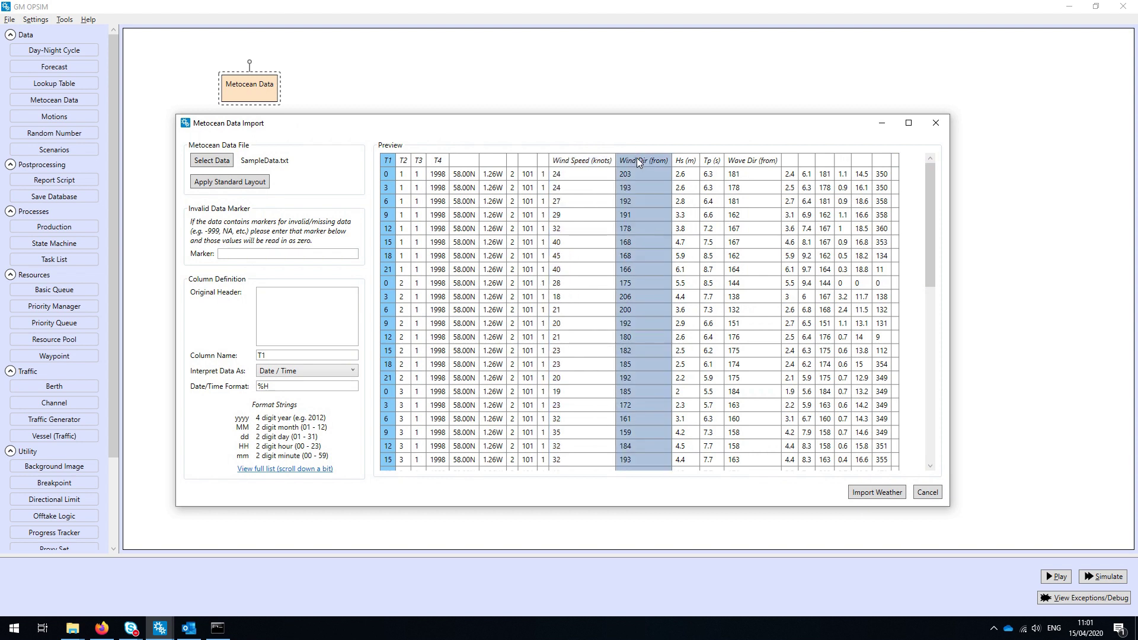
click(683, 161)
click(710, 163)
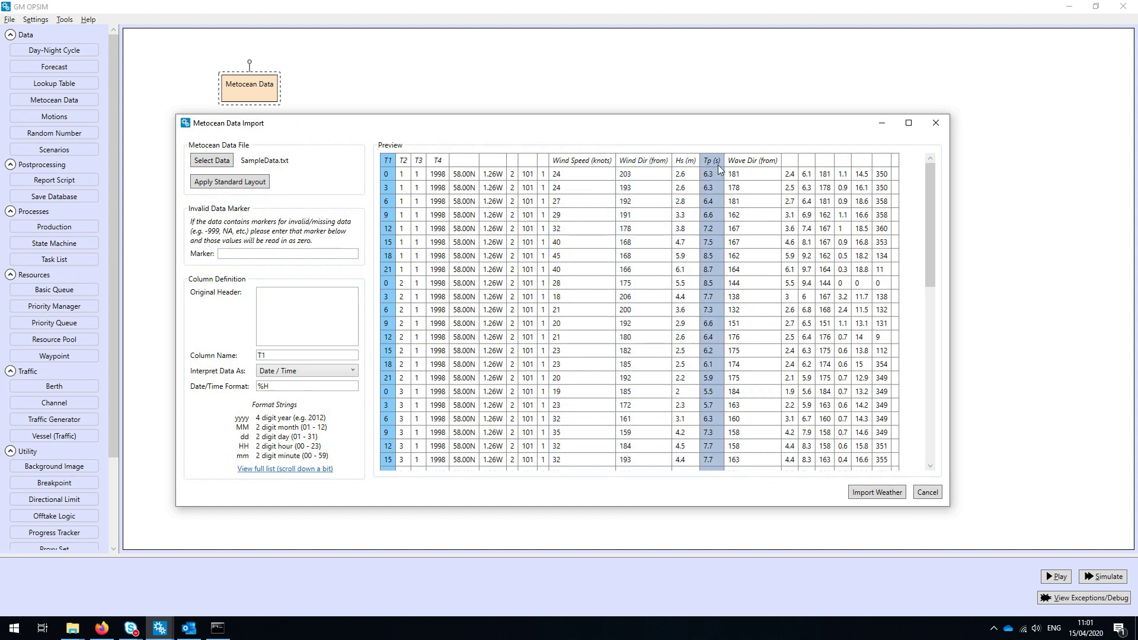
click(739, 166)
click(462, 162)
click(411, 164)
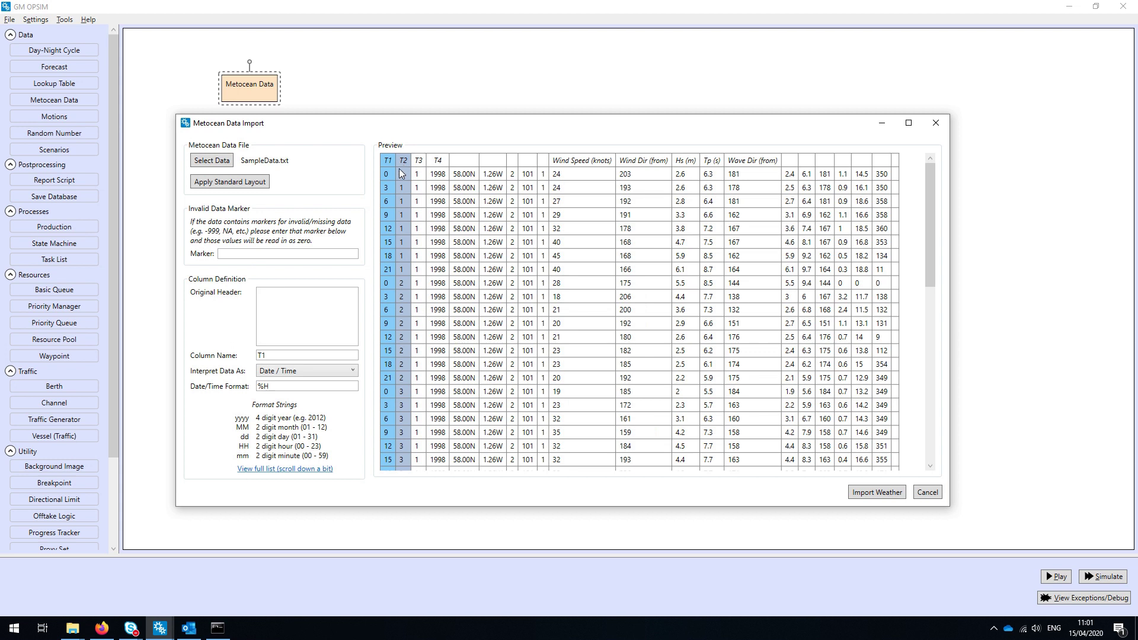
click(421, 174)
click(438, 175)
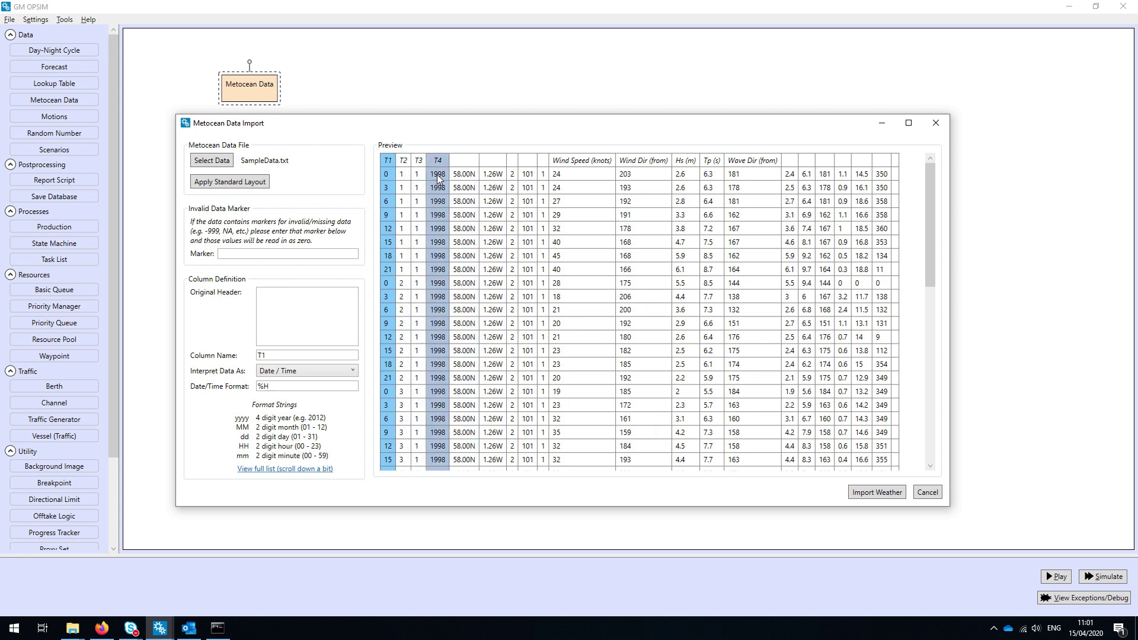
click(393, 175)
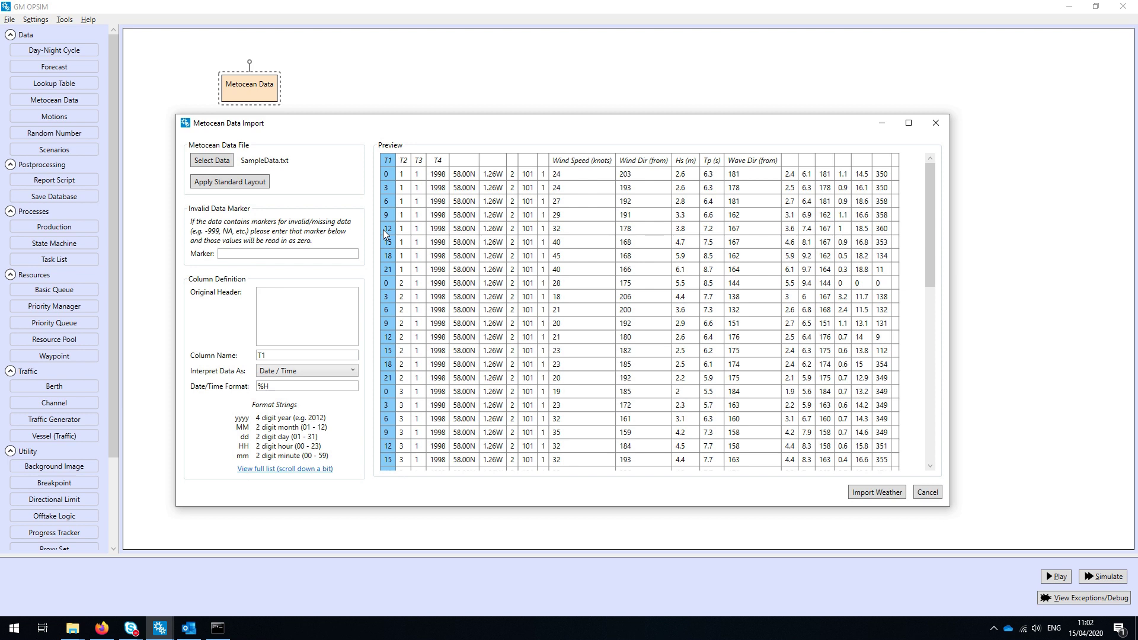
Import the weather data and set the simulation mode to run a new simulation from each possible starting point.
click(876, 492)
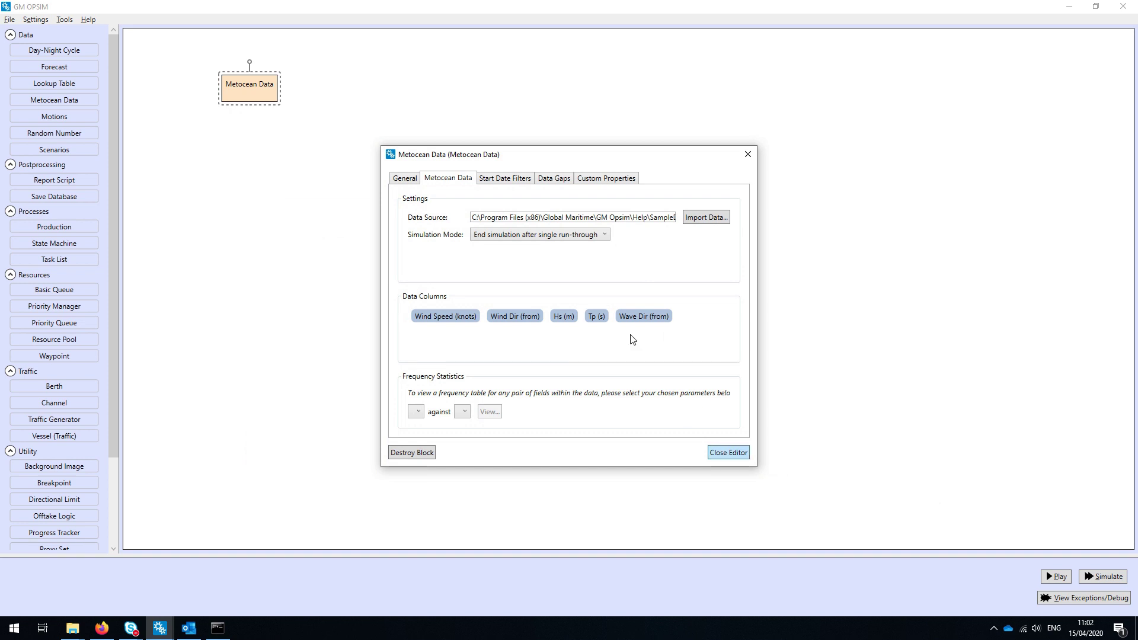
click(555, 236)
click(566, 271)
click(728, 452)
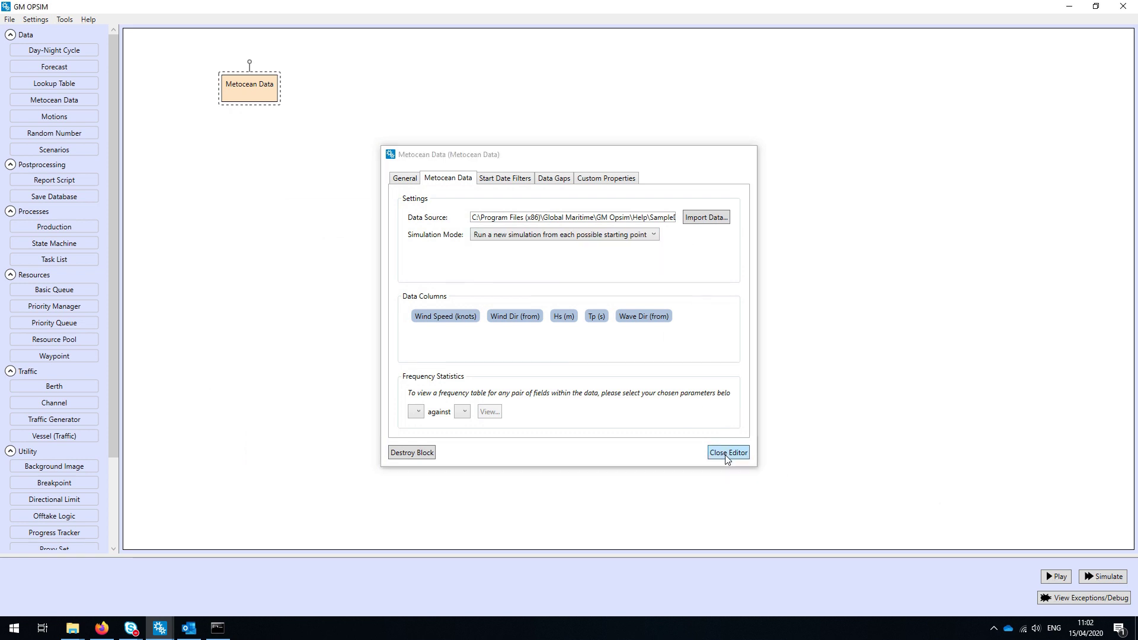
Add a Task List block below the Metocean Data block and link its timestamp to the metocean data timestamp.
drag(84, 264, 293, 198)
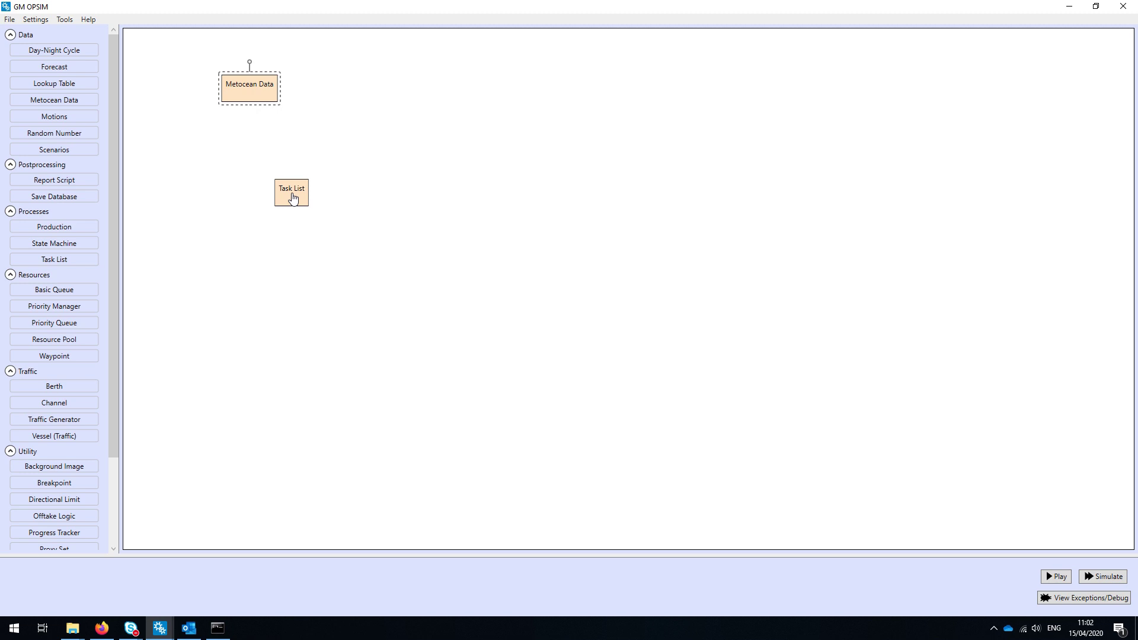
double_click(293, 198)
click(452, 199)
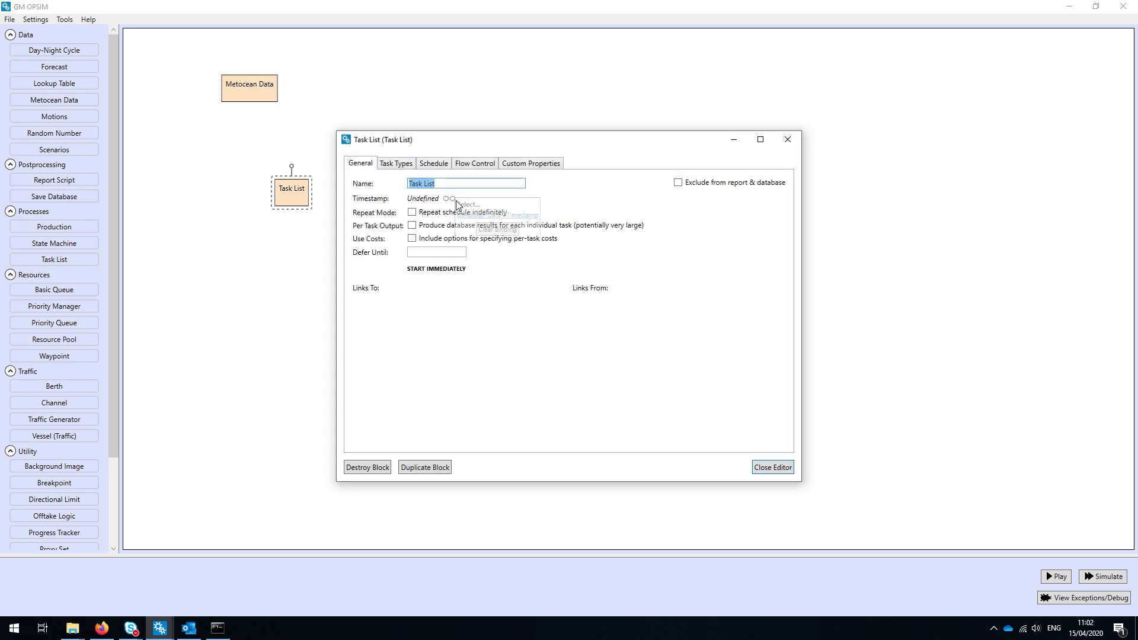
click(476, 217)
Add a task named "12 hour activity" to the default schedule, with a duration of 12 hours and task type TASK.
click(438, 165)
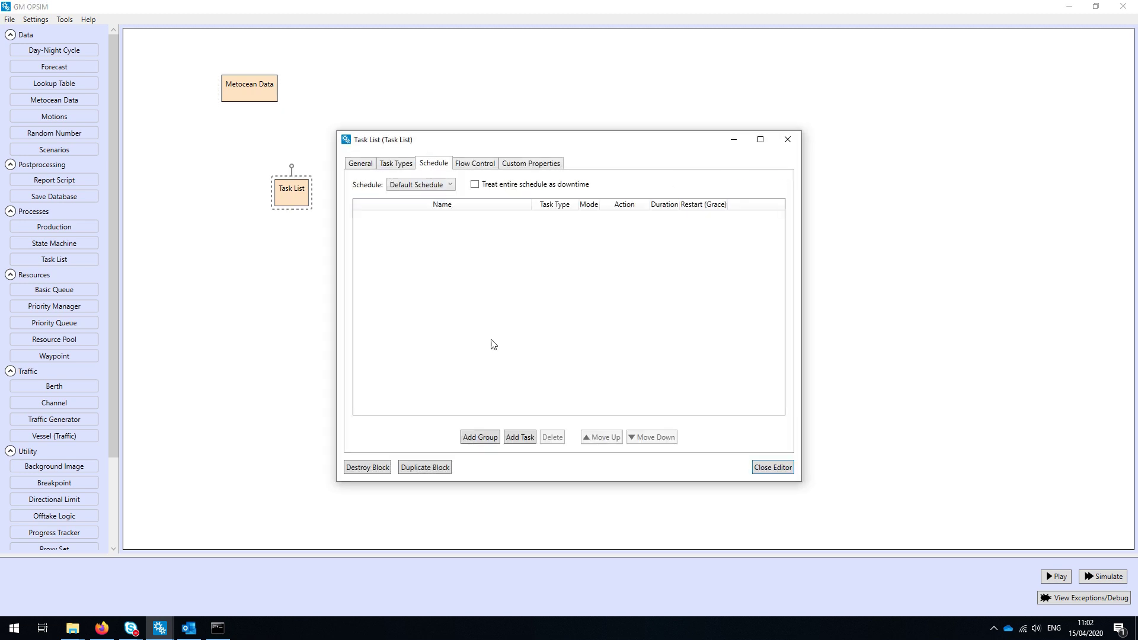
click(527, 437)
text(12 h)
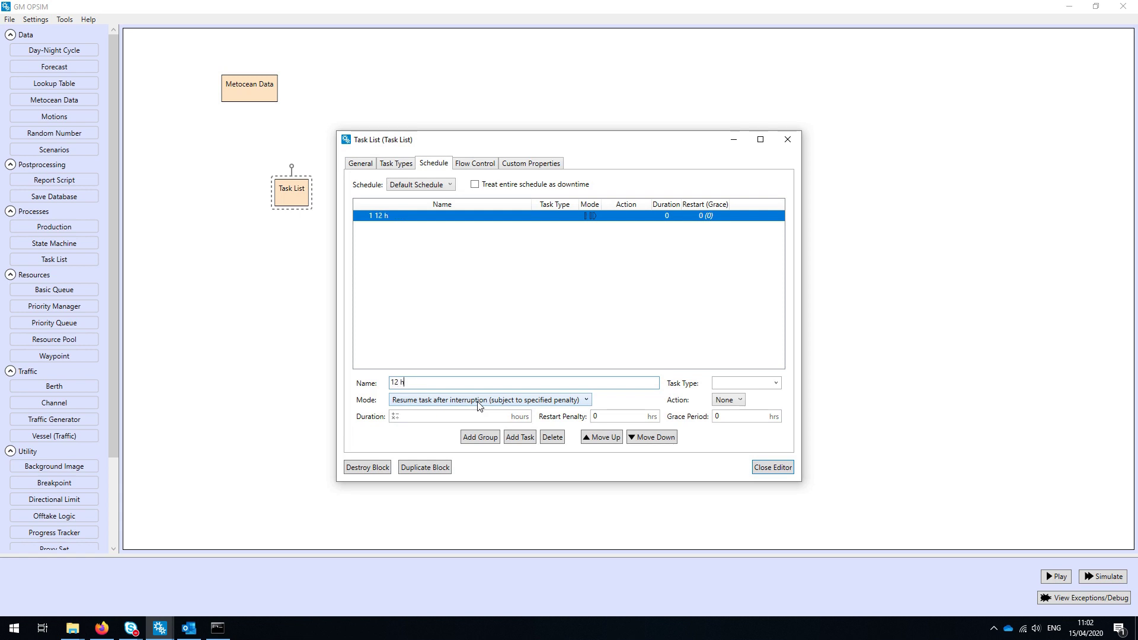
text(our activity)
click(480, 416)
text(12)
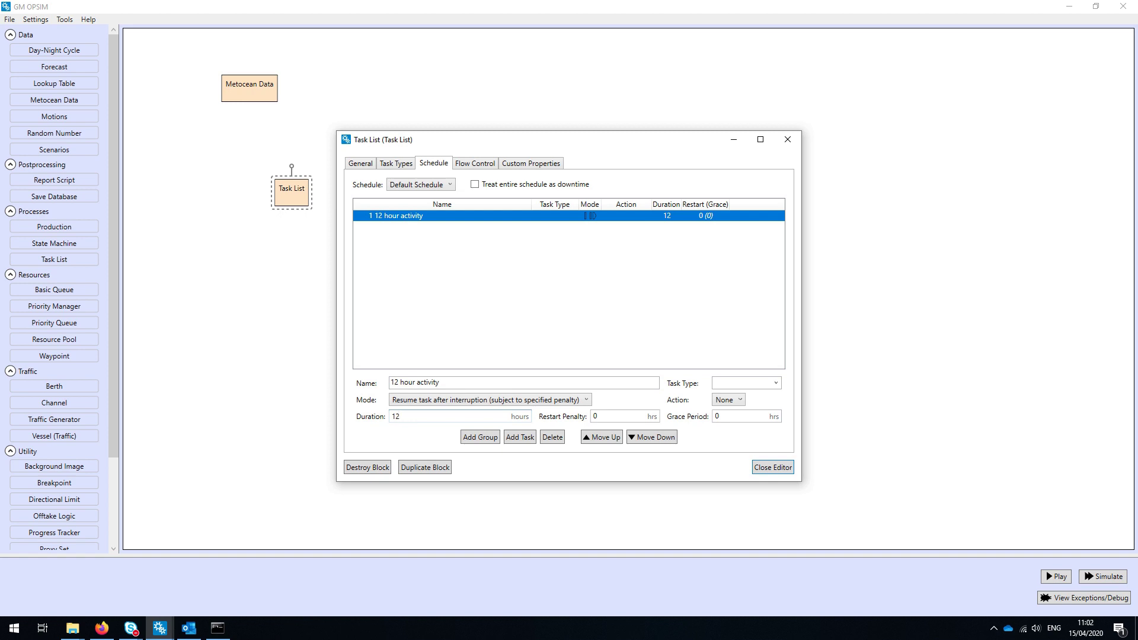
click(746, 382)
text(TASK)
Give the TASK task type an operating limit of Metocean Data Hs (m) < 3.5 and close the editor.
click(396, 164)
click(383, 186)
click(563, 199)
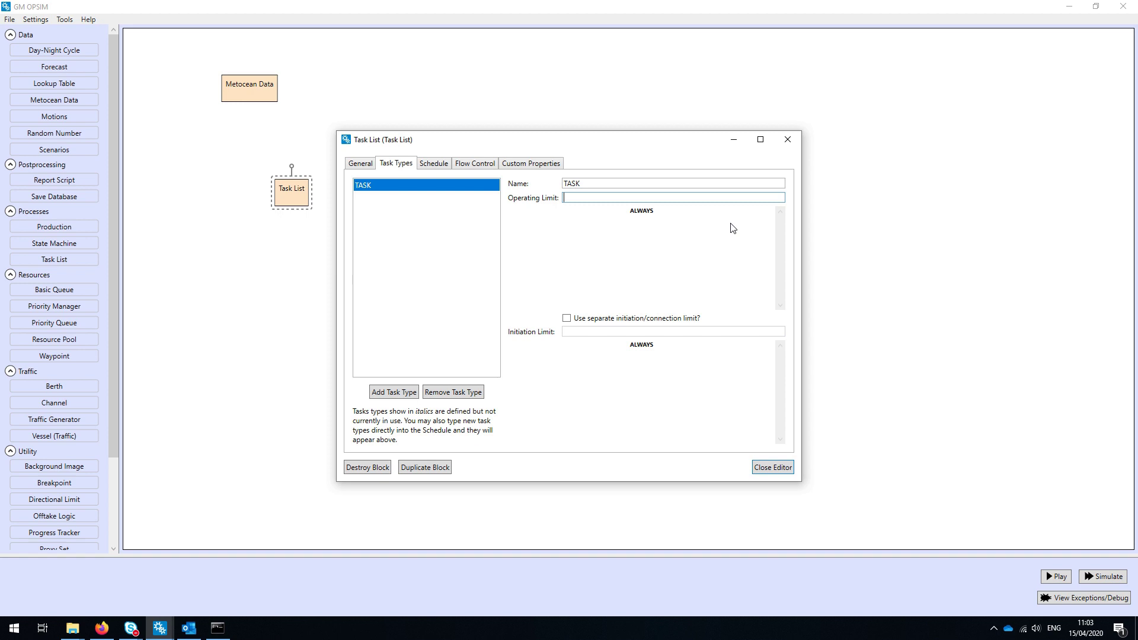
text(< 3.5)
click(632, 215)
click(658, 254)
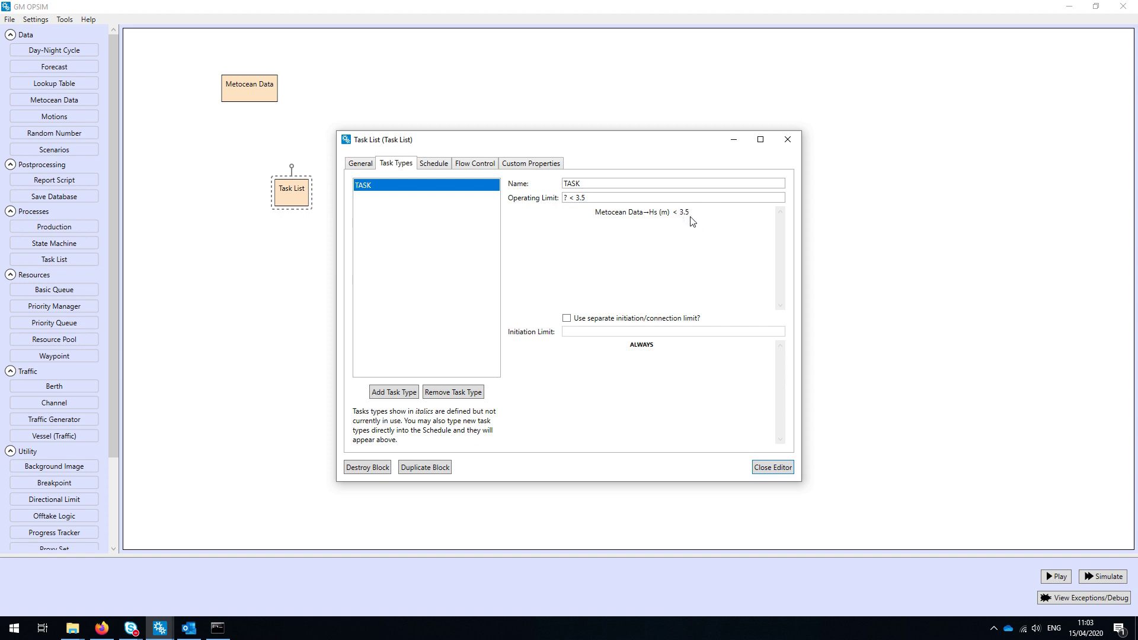
click(773, 467)
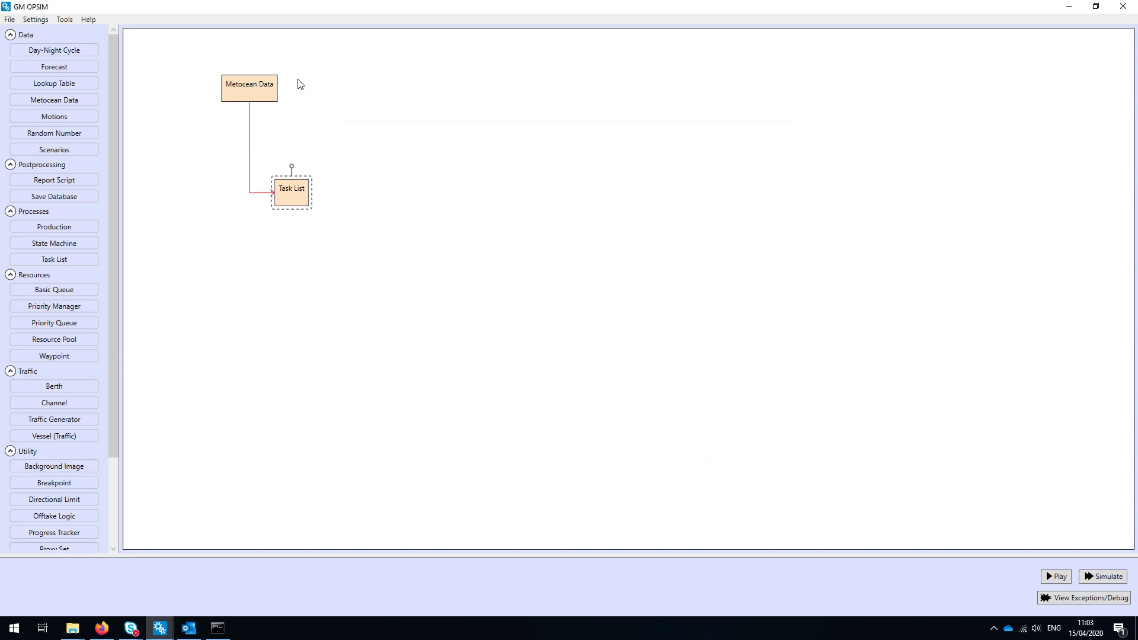
Add a Report Script block beside the linked blocks and assign it the built-in Box Plot & P-values report.
click(257, 96)
click(288, 198)
drag(74, 182, 419, 127)
click(420, 127)
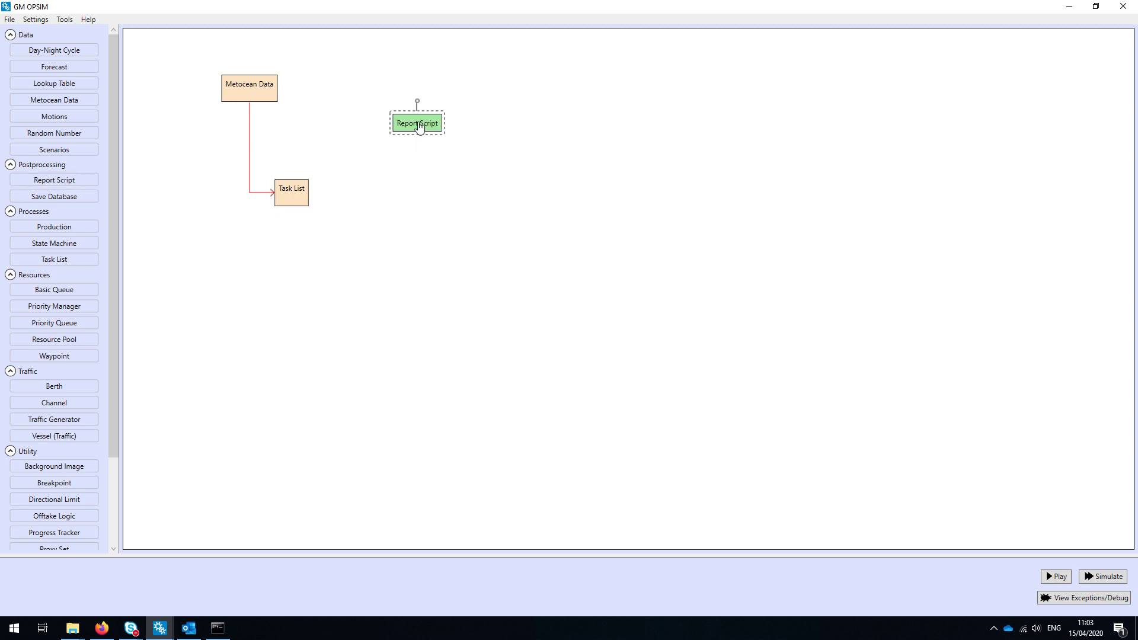
double_click(419, 124)
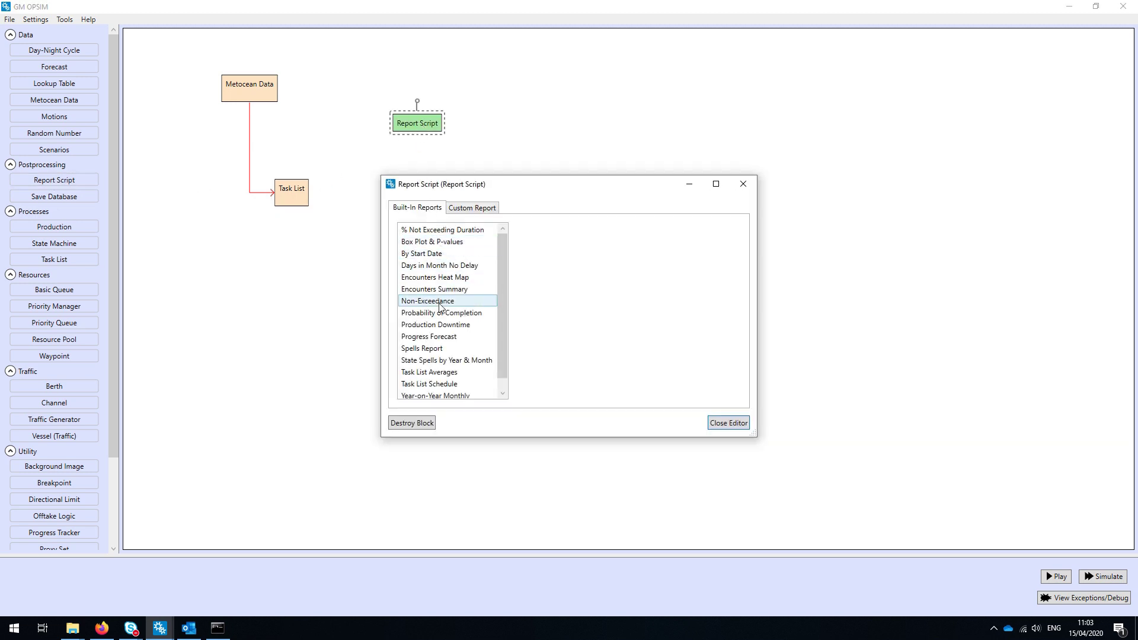
click(435, 242)
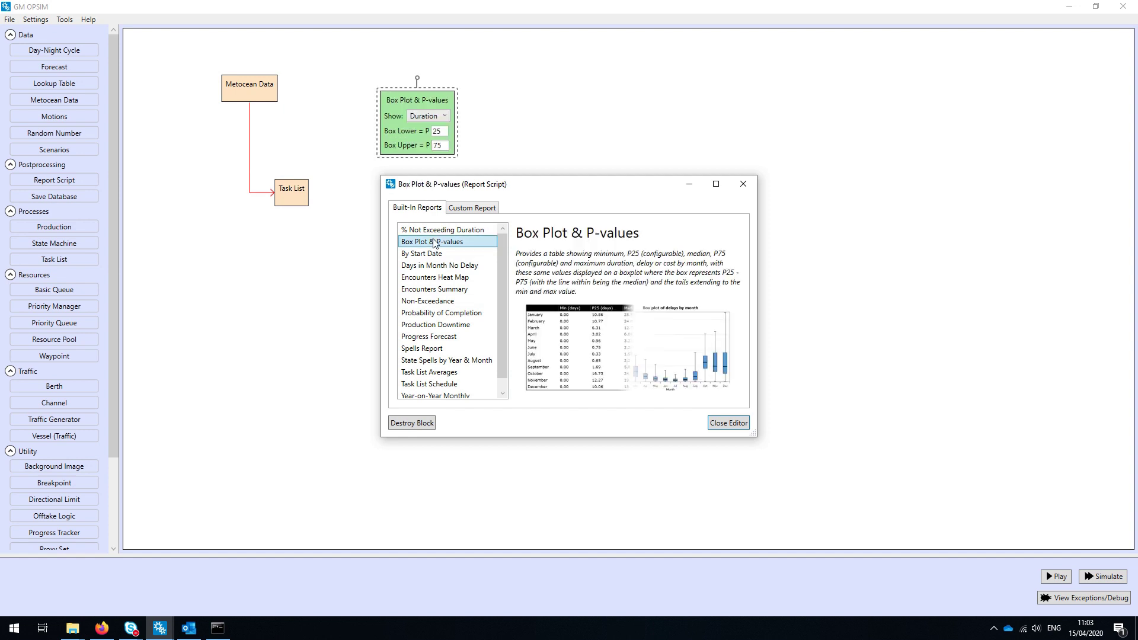
click(742, 423)
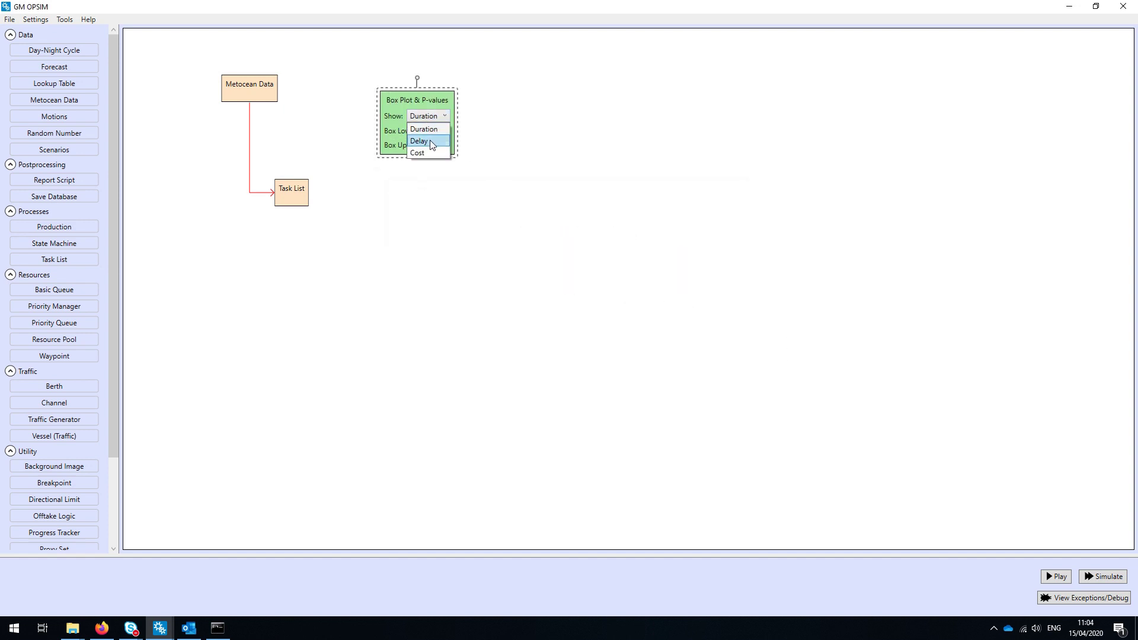
Set the box plot report to show Delay, with the box lower value at P10 and the upper at P90.
click(431, 142)
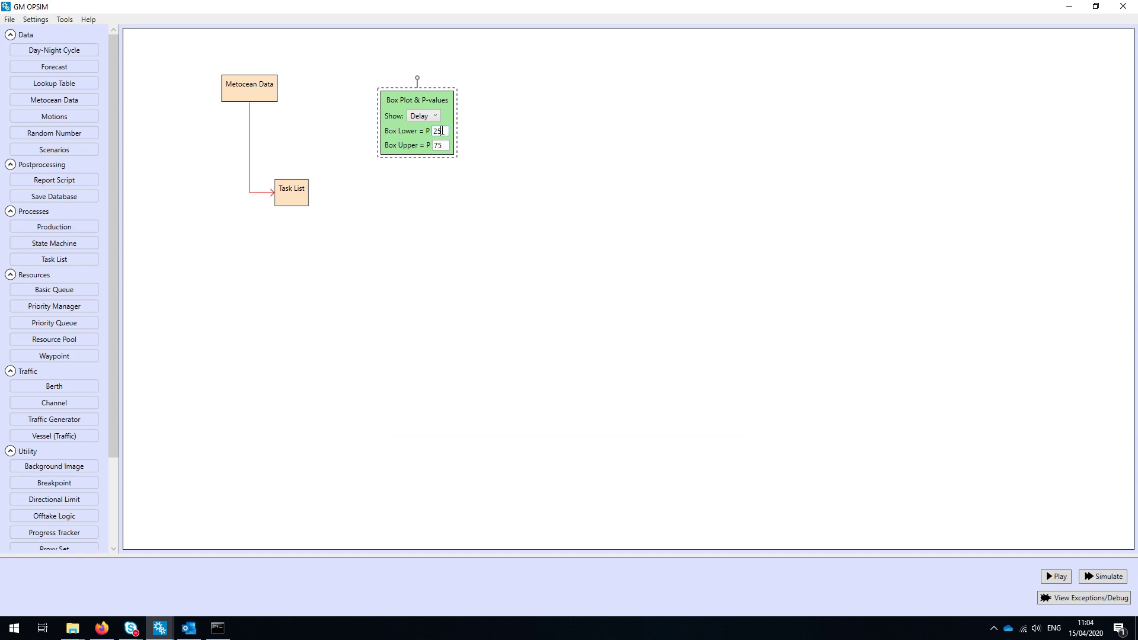
key(BackSpace)
key(BackSpace)
text(10)
key(Tab)
text(90)
click(524, 164)
Simulate the model, enlarge the results window to show the delay table and chart, and highlight January's P90 delay.
click(1108, 577)
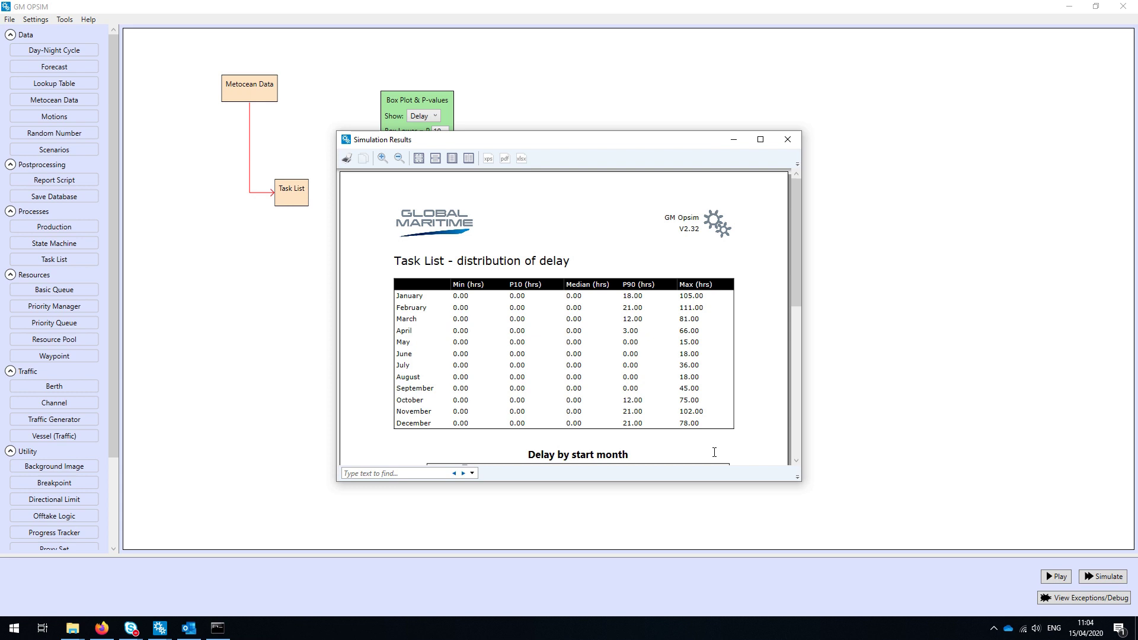
drag(620, 131, 620, 7)
drag(671, 480, 681, 594)
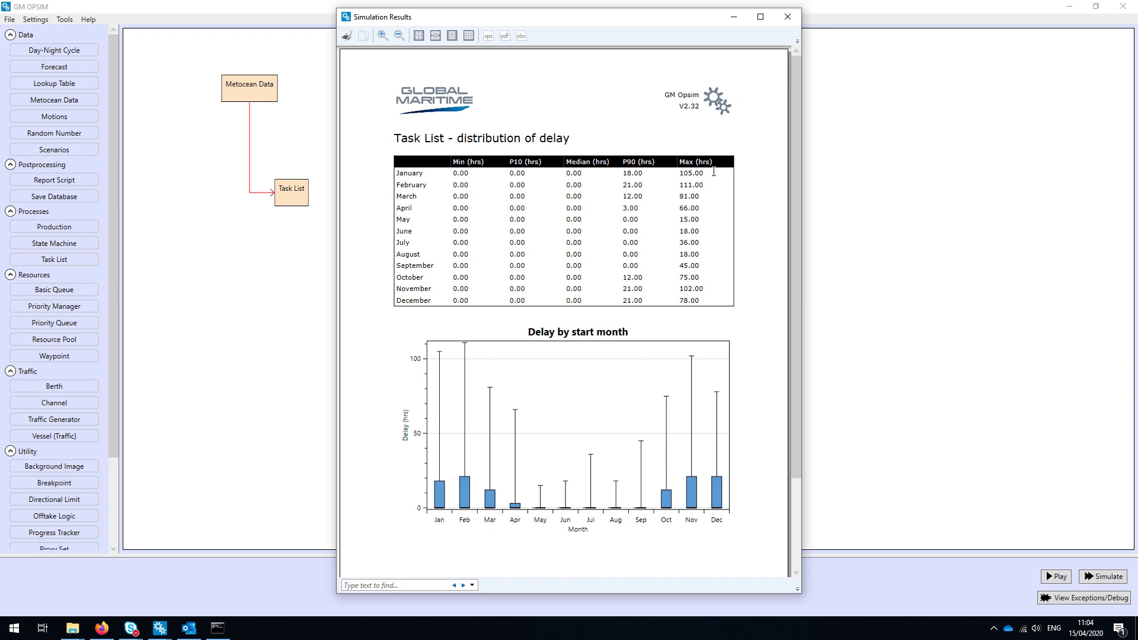
drag(644, 173, 622, 173)
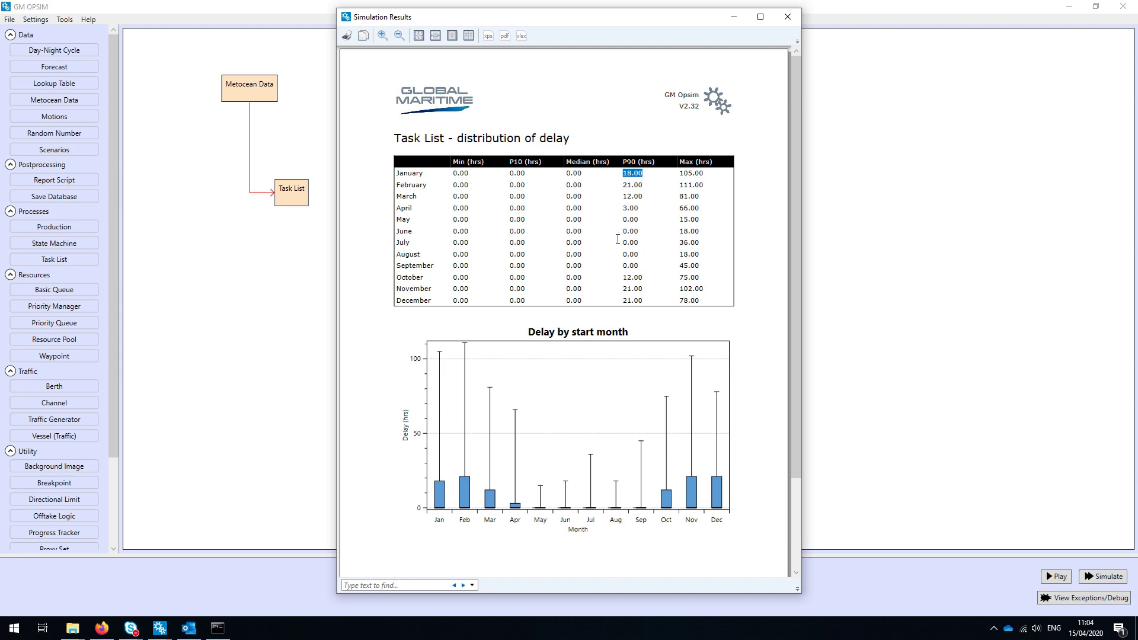
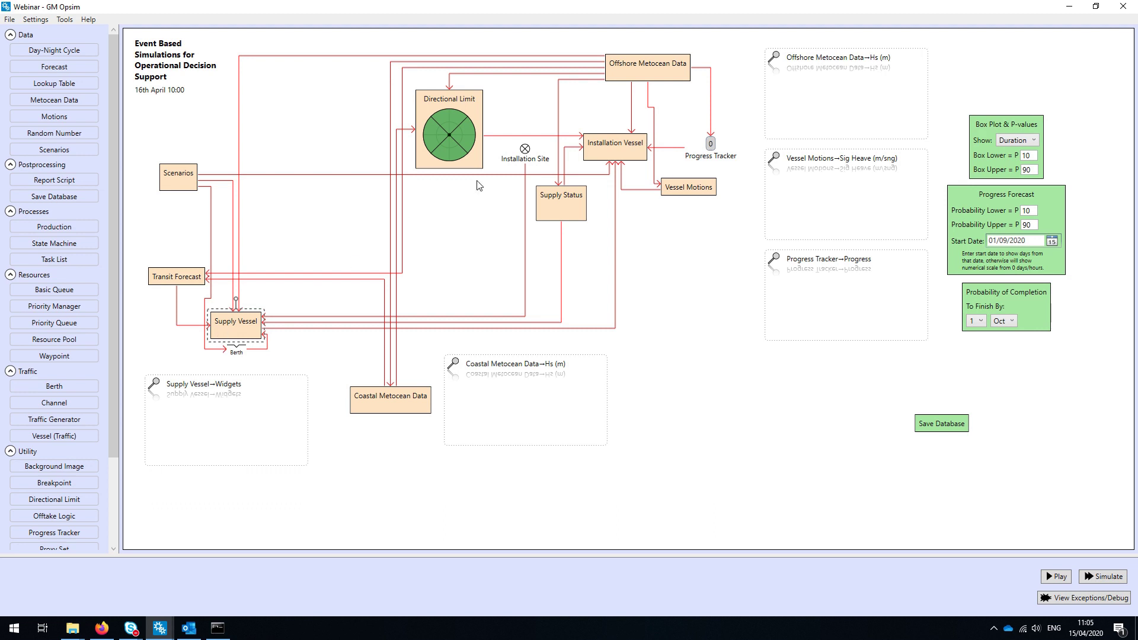
Examine the Webinar model's blocks, including the installation vessel, metocean data, directional limit, vessel motions, progress tracker, supply status and transit forecast.
click(534, 154)
click(611, 155)
click(389, 408)
click(630, 71)
click(476, 111)
click(678, 191)
click(716, 147)
click(560, 210)
click(194, 279)
Review the Base Case properties TotalWidgets, WidgetsPerTrip and InstallationVesselCapacity in the Scenarios block, then close its editor.
click(183, 182)
double_click(183, 185)
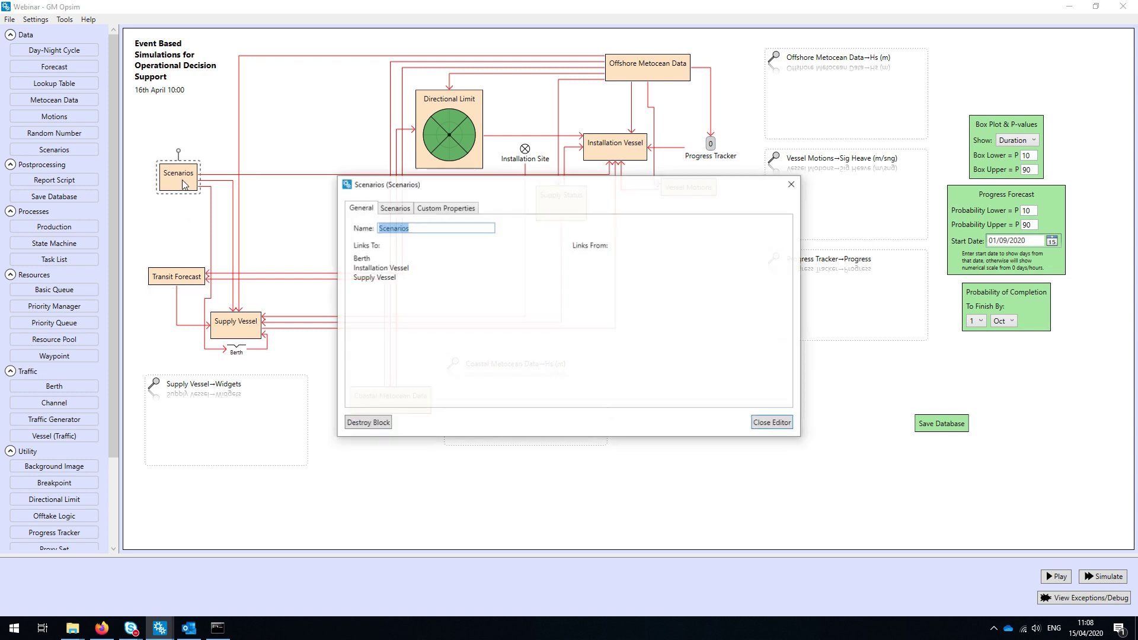
click(392, 209)
click(398, 235)
double_click(647, 255)
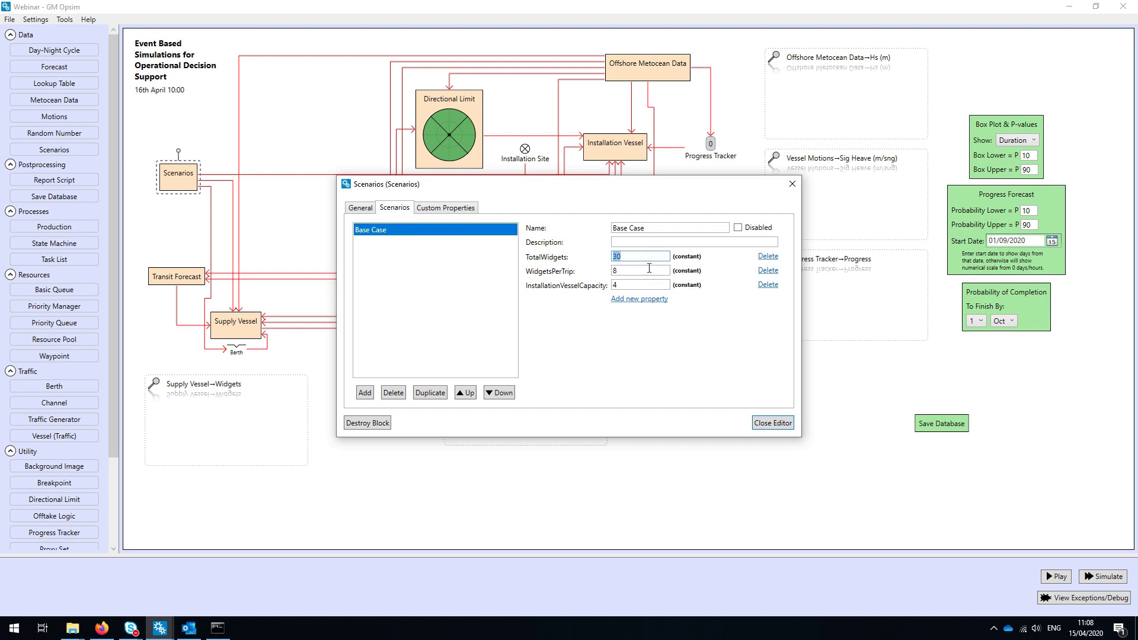
double_click(649, 271)
key(Tab)
click(774, 423)
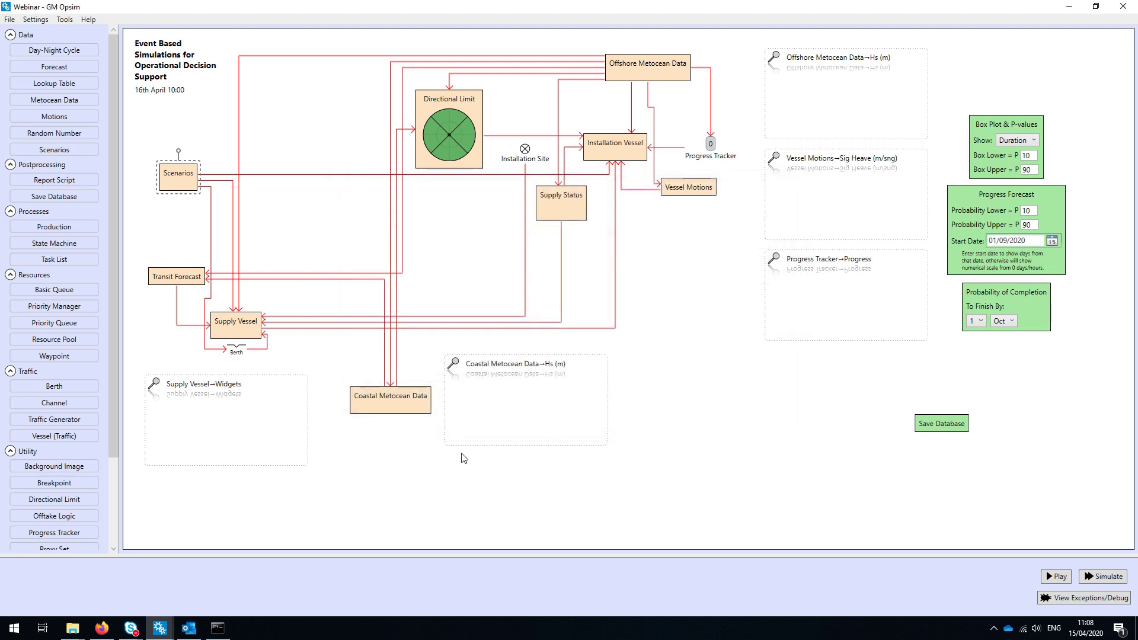
Examine the monitor charts for supply vessel widgets, coastal and offshore Hs, vessel heave and progress, plus the box plot report block.
click(285, 408)
click(505, 414)
click(875, 289)
click(849, 207)
click(846, 123)
click(184, 416)
click(546, 418)
click(860, 113)
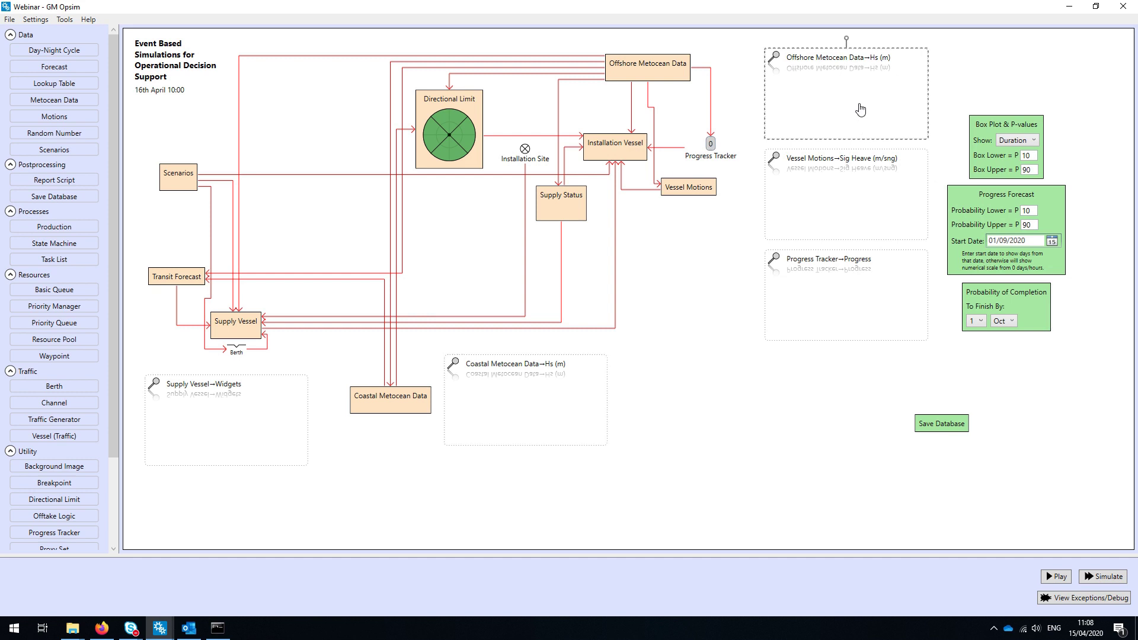
click(866, 185)
click(860, 283)
click(815, 381)
click(988, 133)
Play the Base Case, pause it, slow playback to 3hr per second, and move the playback dialog clear of the model.
click(1072, 551)
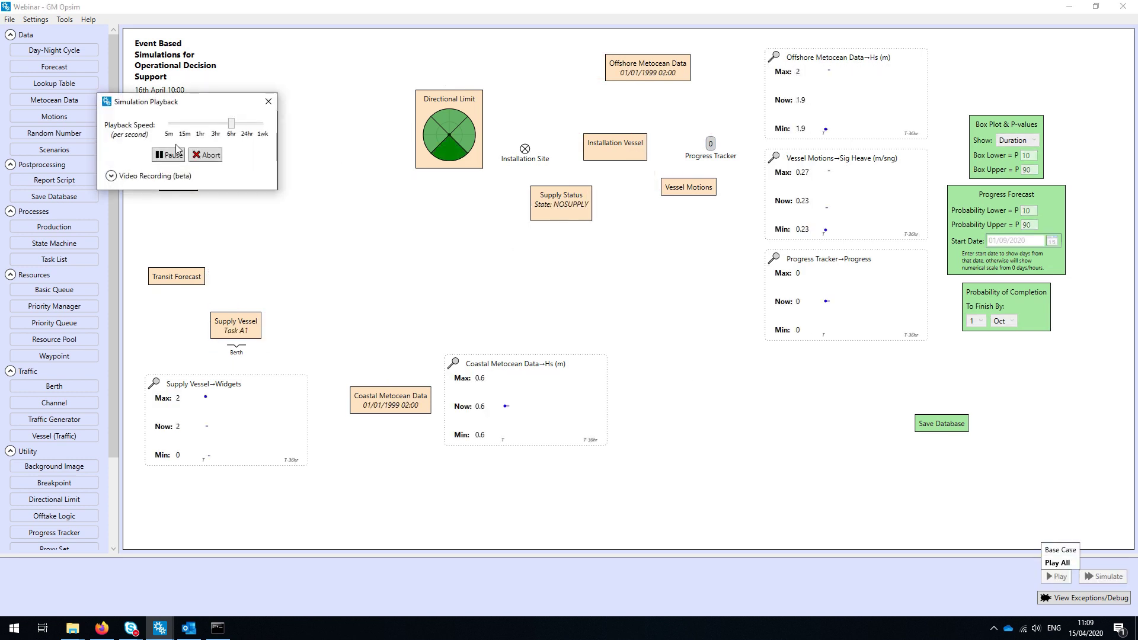
click(169, 155)
drag(194, 106, 779, 417)
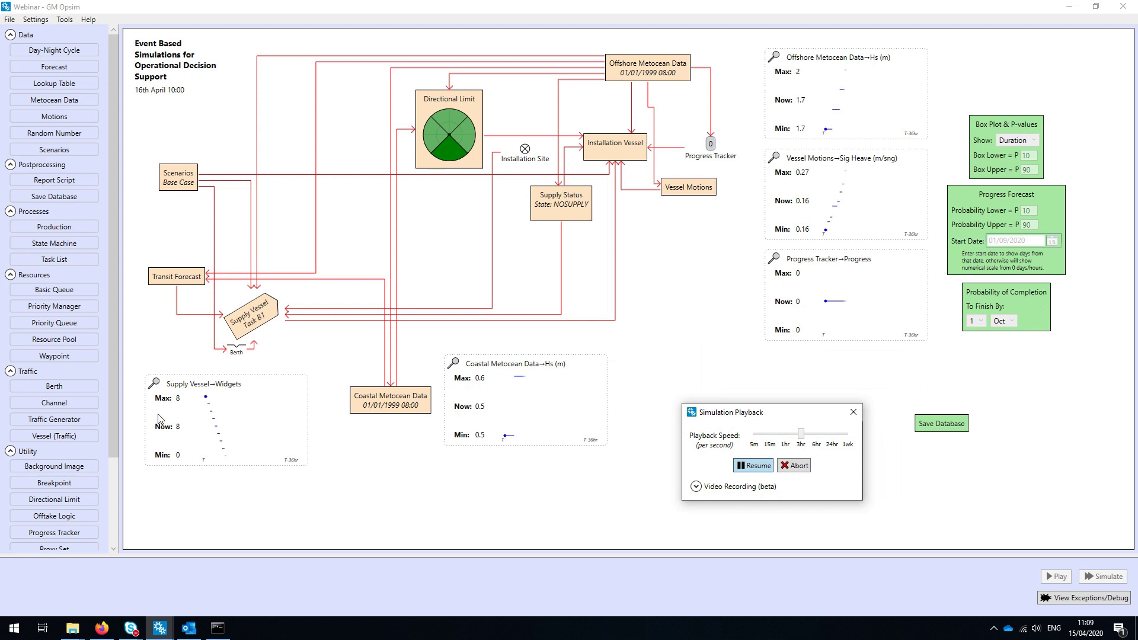
click(243, 428)
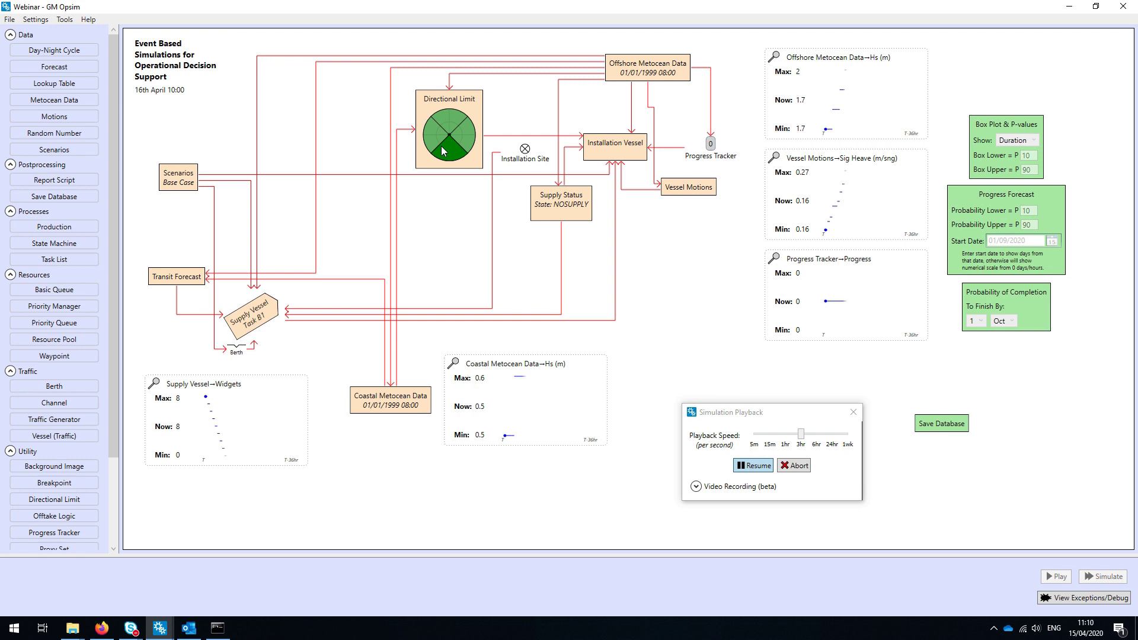
Step through the Base Case playback by resuming and pausing it to observe the vessels' tasks and weather delays, and abort it.
click(755, 465)
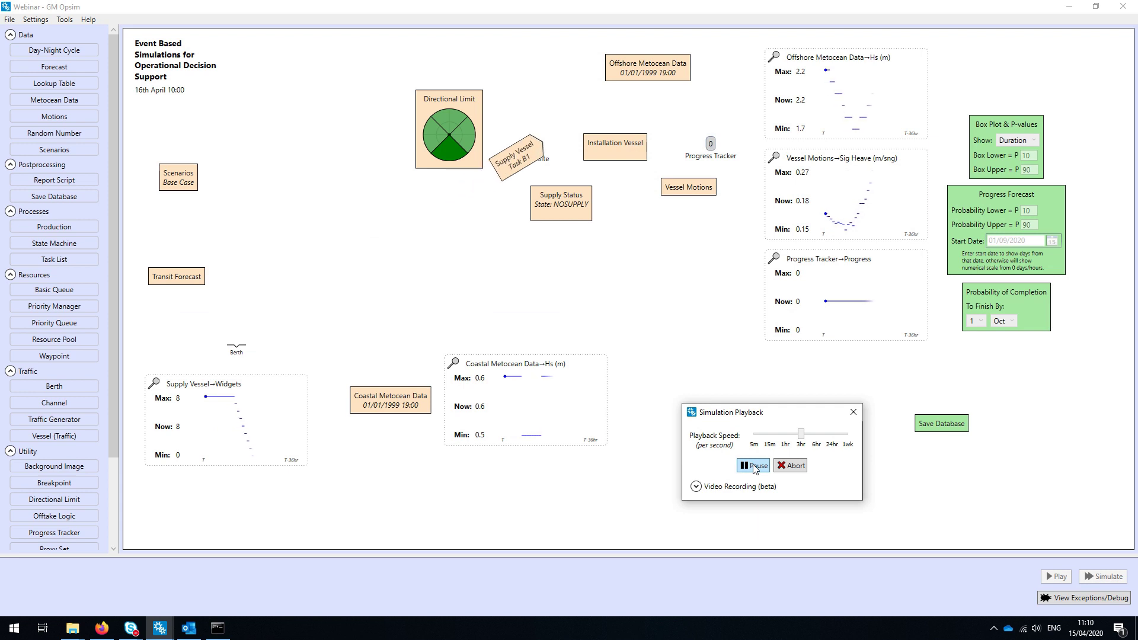
click(755, 465)
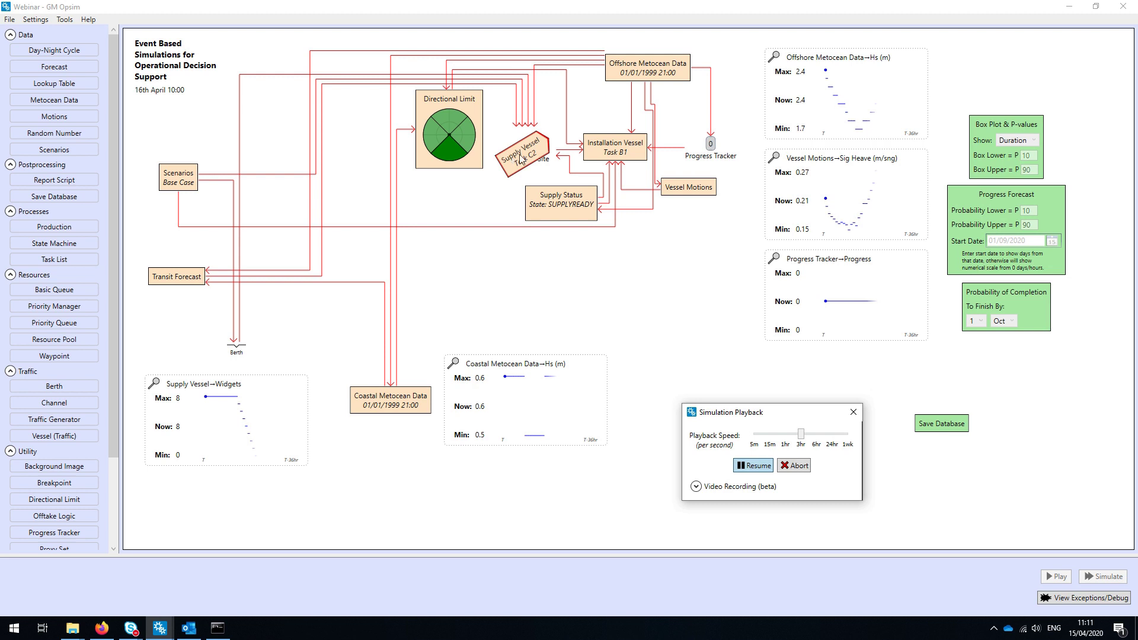
click(754, 467)
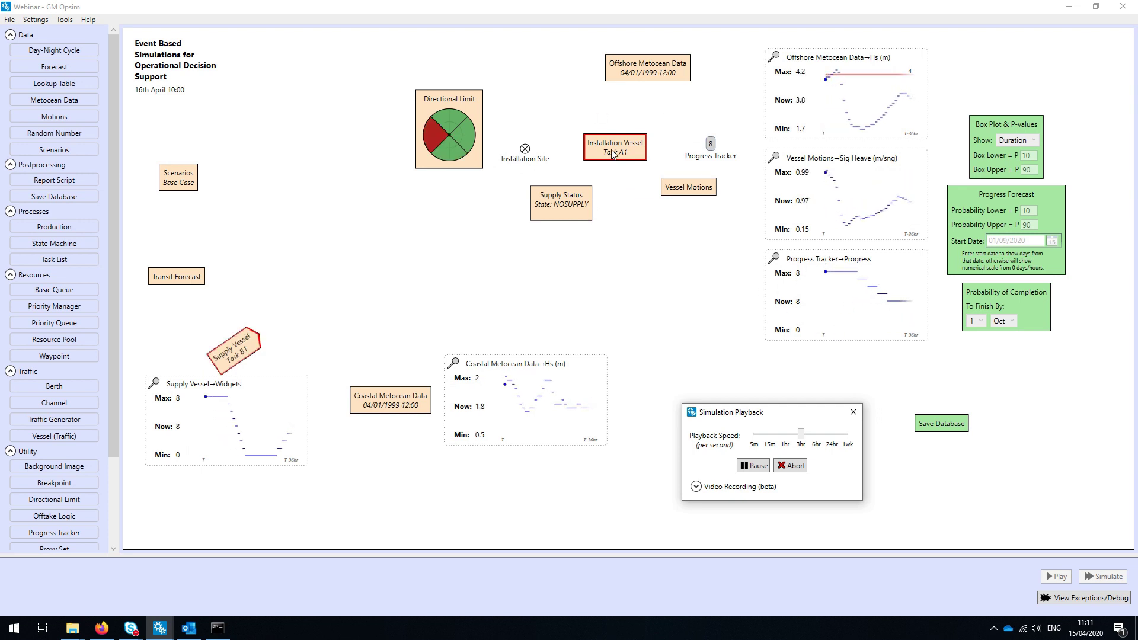
click(752, 465)
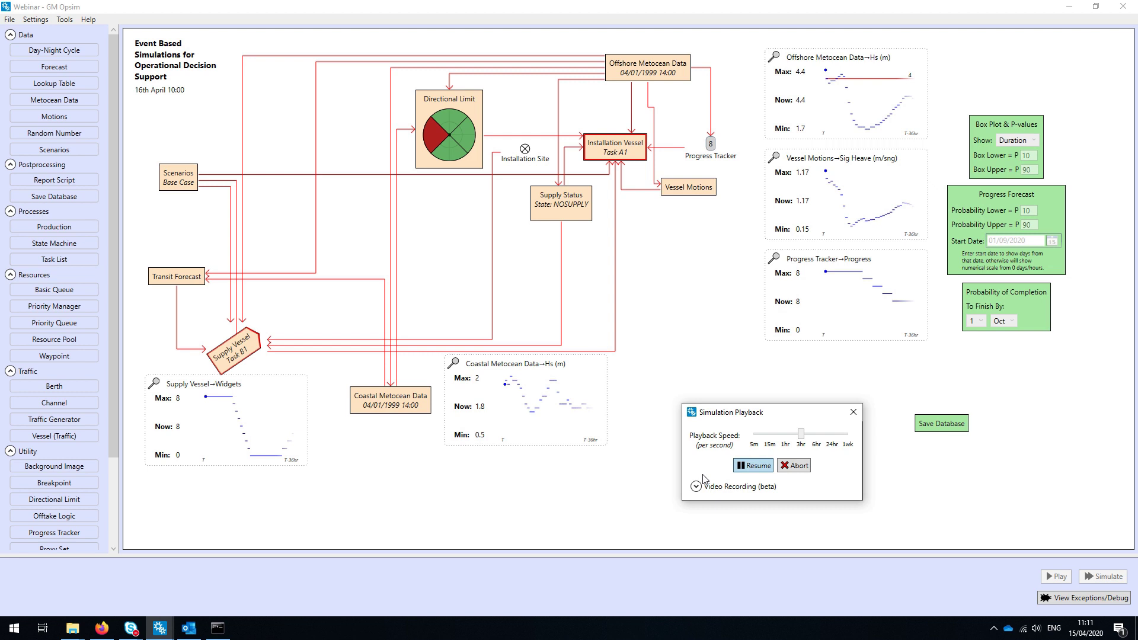
click(793, 466)
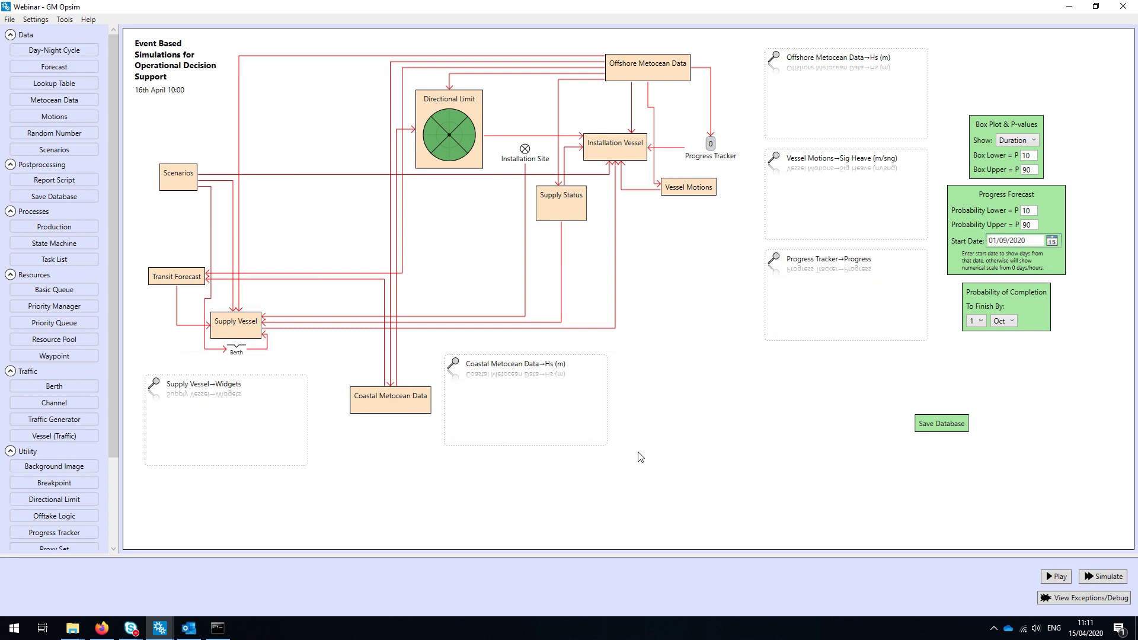
Review the Supply Vessel's flow control logic for loading, transit and offloading, then close its editor.
click(233, 324)
drag(400, 135, 377, 173)
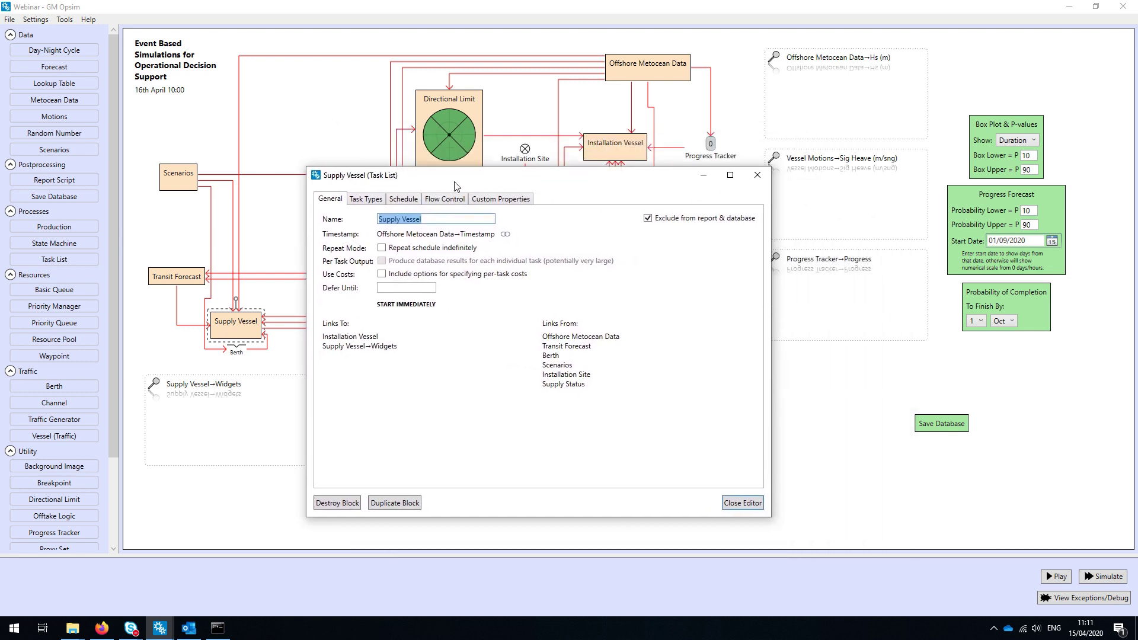
click(442, 199)
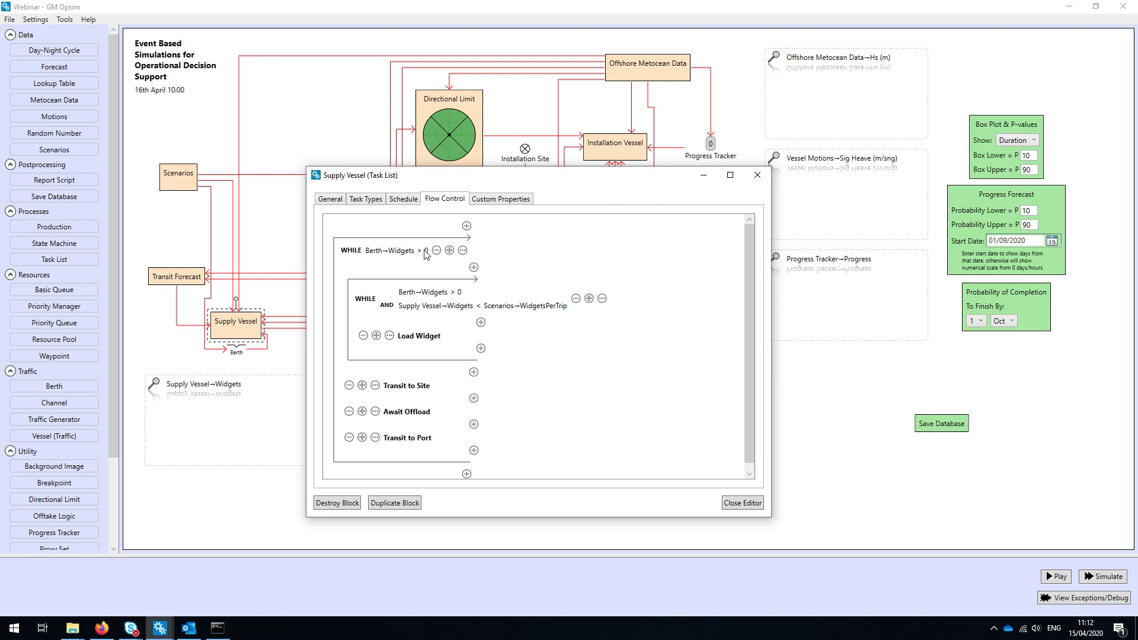
click(757, 175)
Review the Installation Vessel's flow control loops for awaiting supply, offloading and installing widgets, then close its editor.
double_click(628, 147)
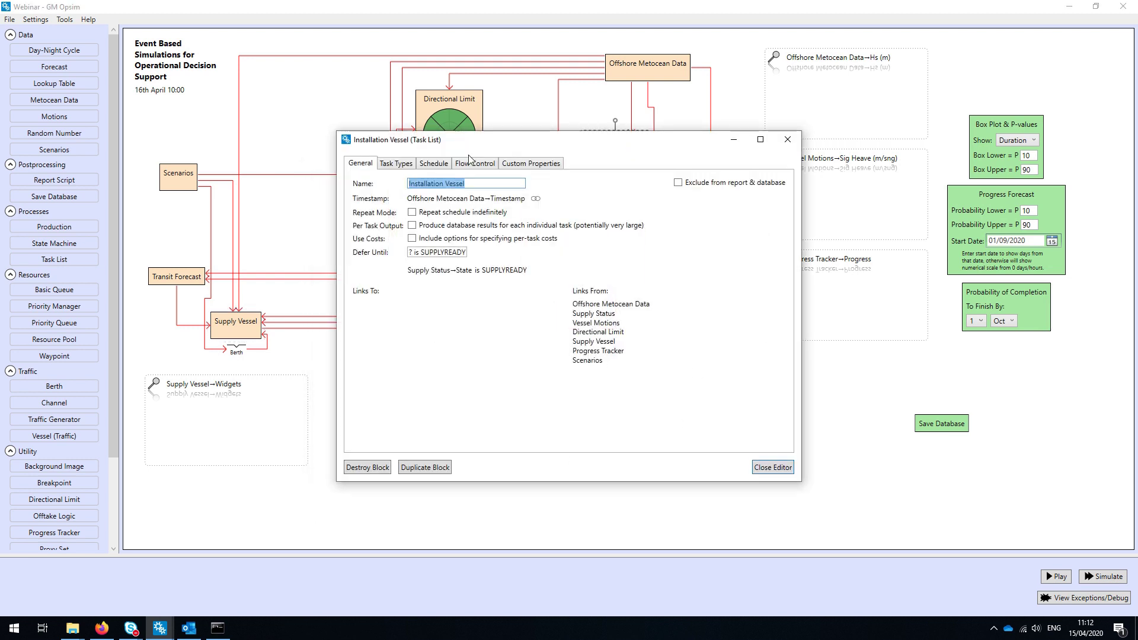
click(472, 163)
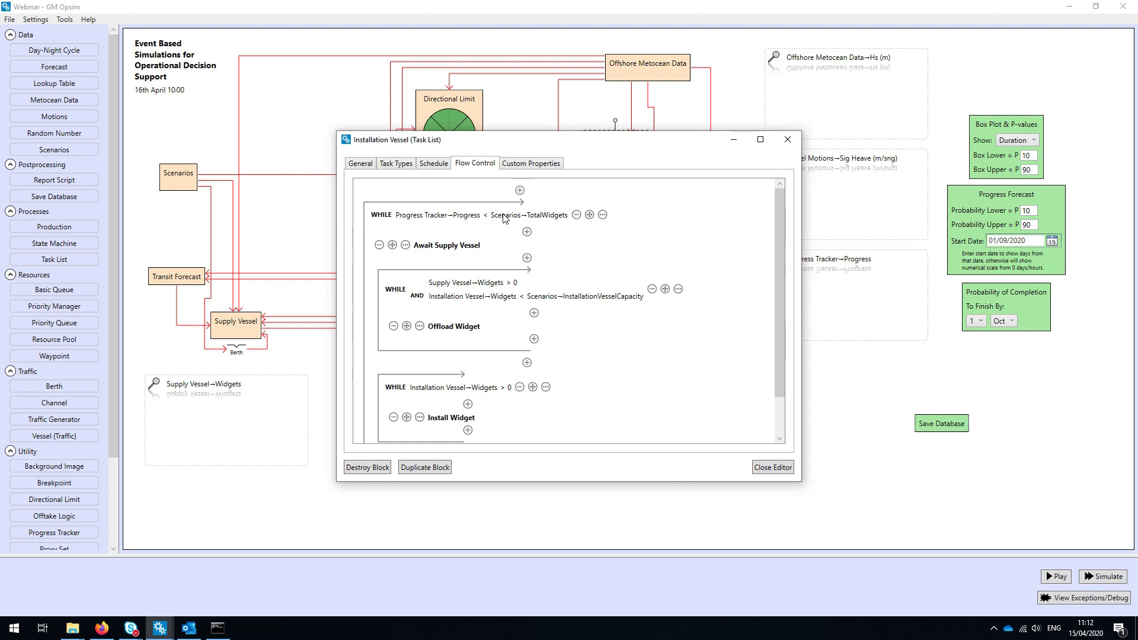
scroll(503, 218, down, 1)
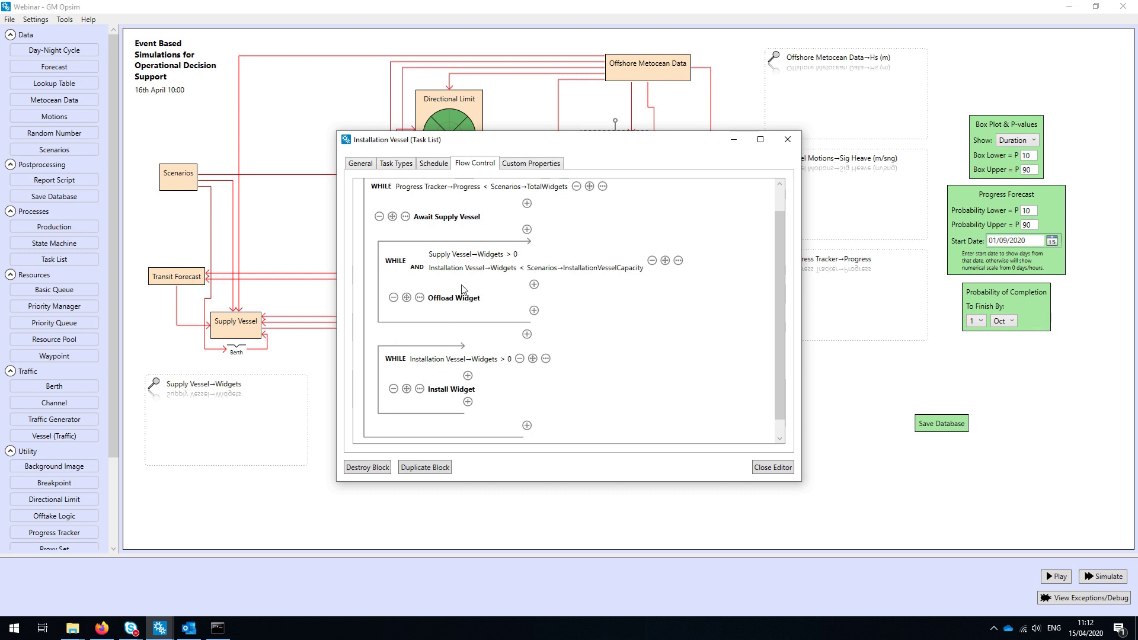
scroll(463, 289, up, 1)
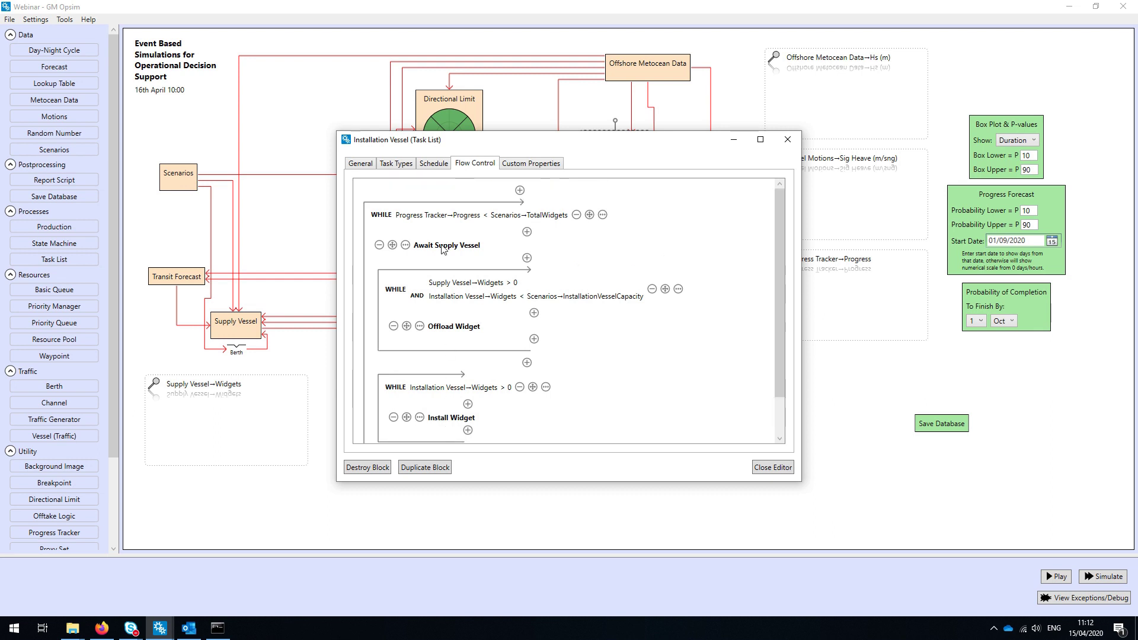
click(787, 138)
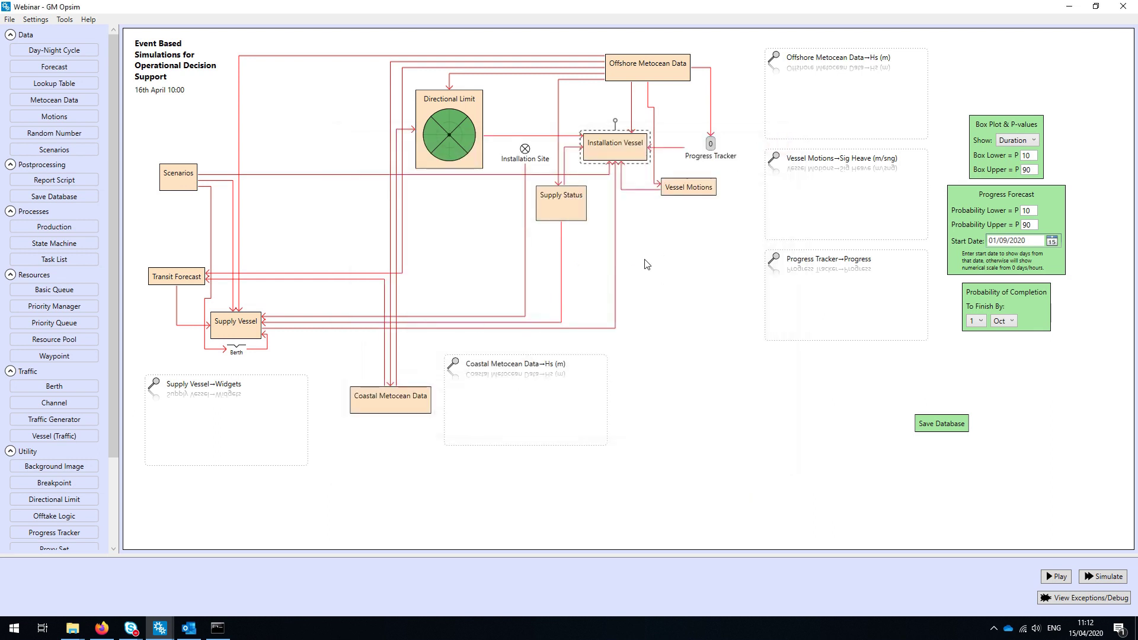
Inspect the NOSUPPLY and SUPPLYREADY states in the Supply Status state machine, then close its editor.
double_click(564, 206)
click(393, 187)
click(358, 302)
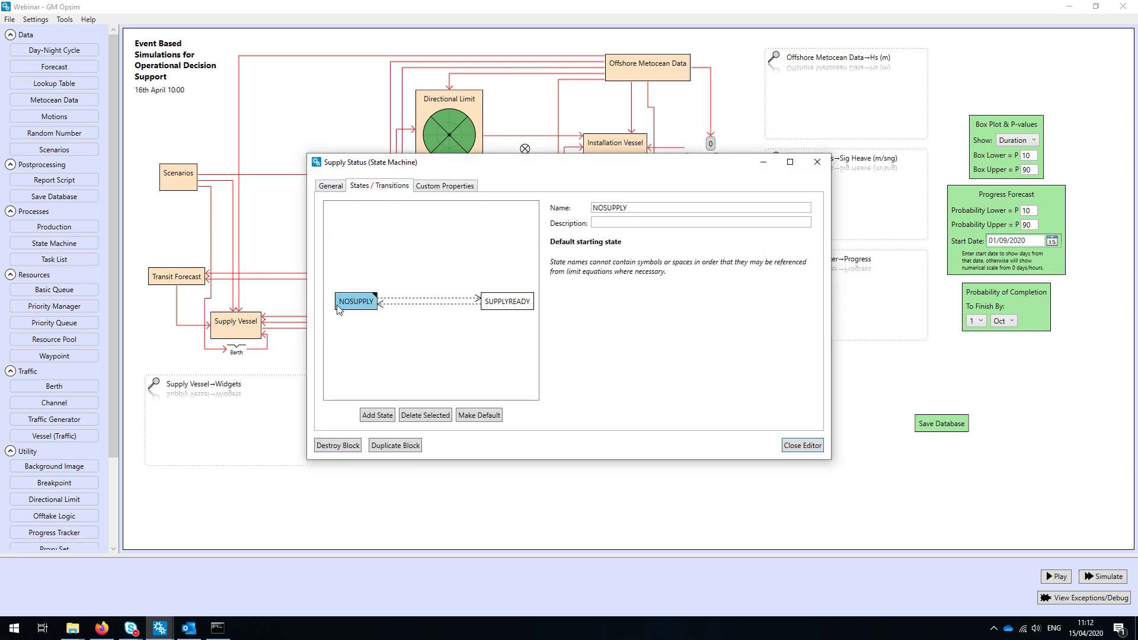
click(513, 306)
drag(496, 166, 581, 284)
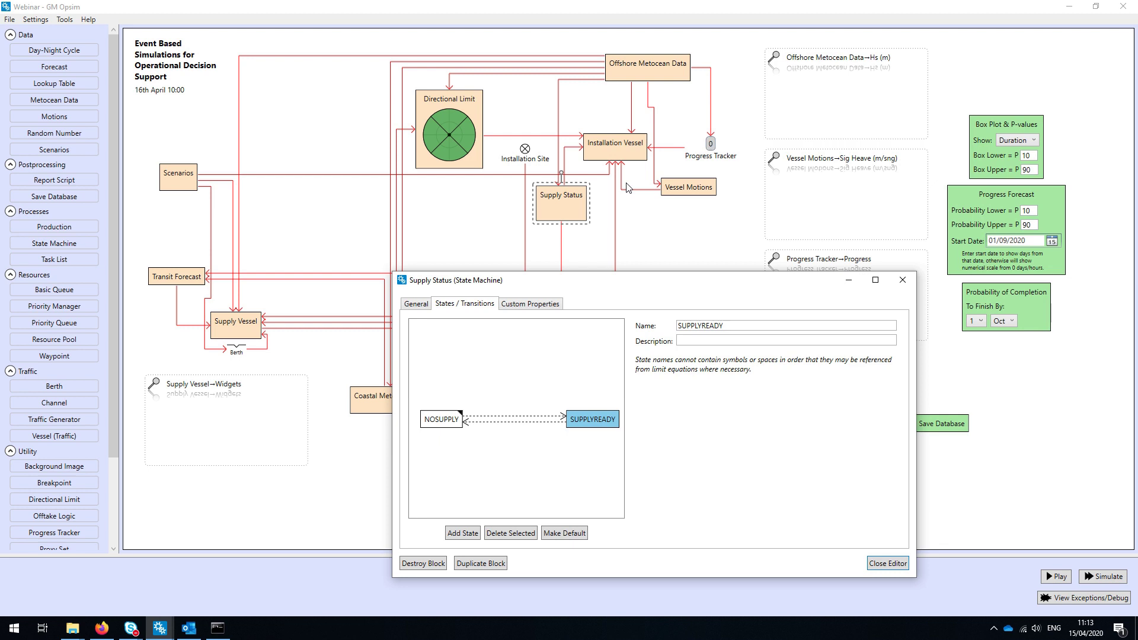
click(903, 282)
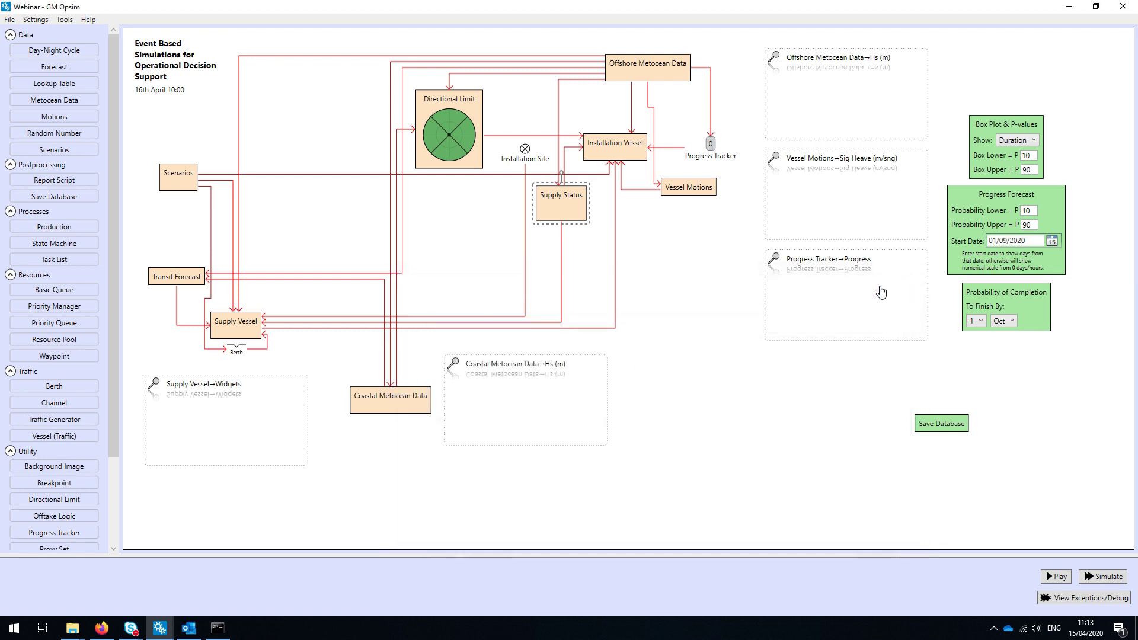
Inspect the wind speed limit of each sector in the Directional Limit block, including 225° to 315°, then close its editor.
double_click(454, 102)
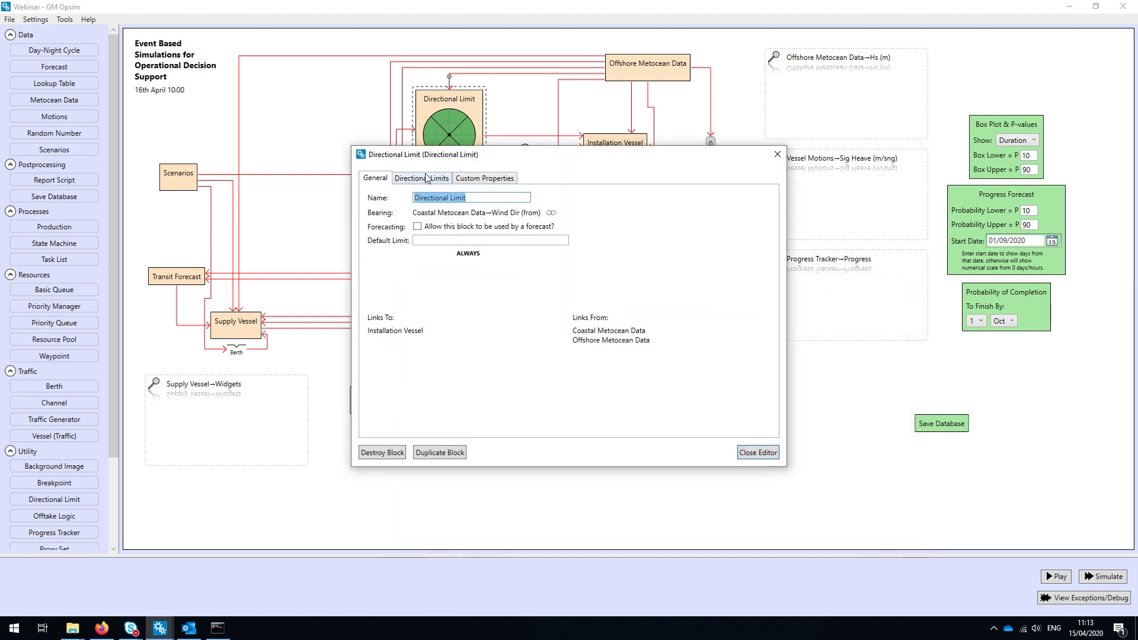
click(421, 178)
click(695, 287)
click(664, 363)
click(590, 335)
click(628, 269)
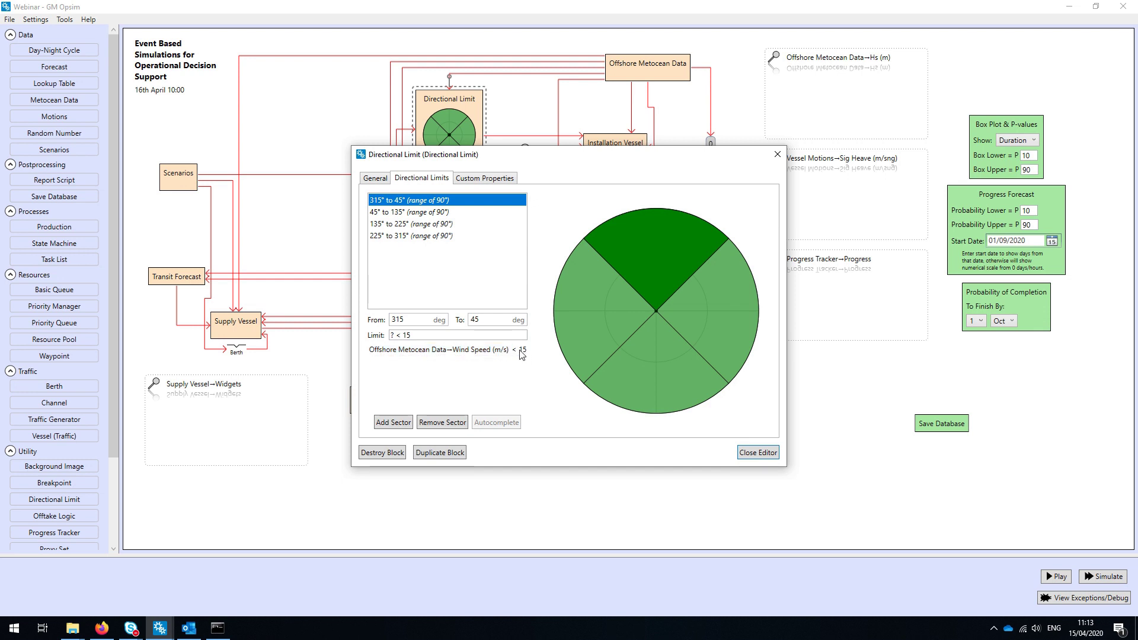
click(593, 306)
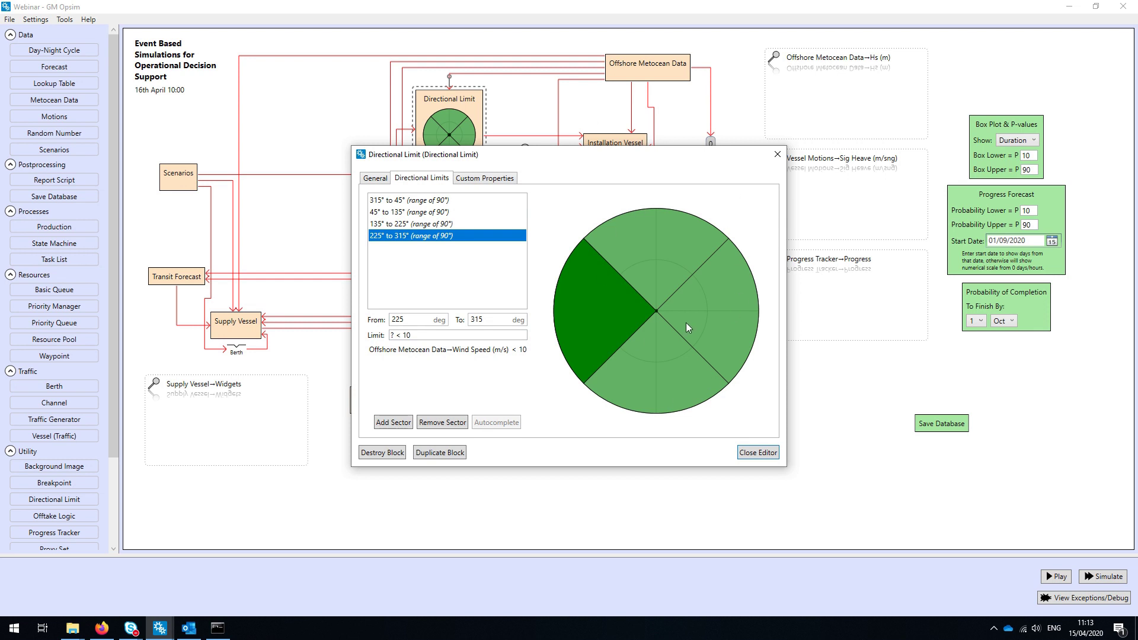
click(777, 155)
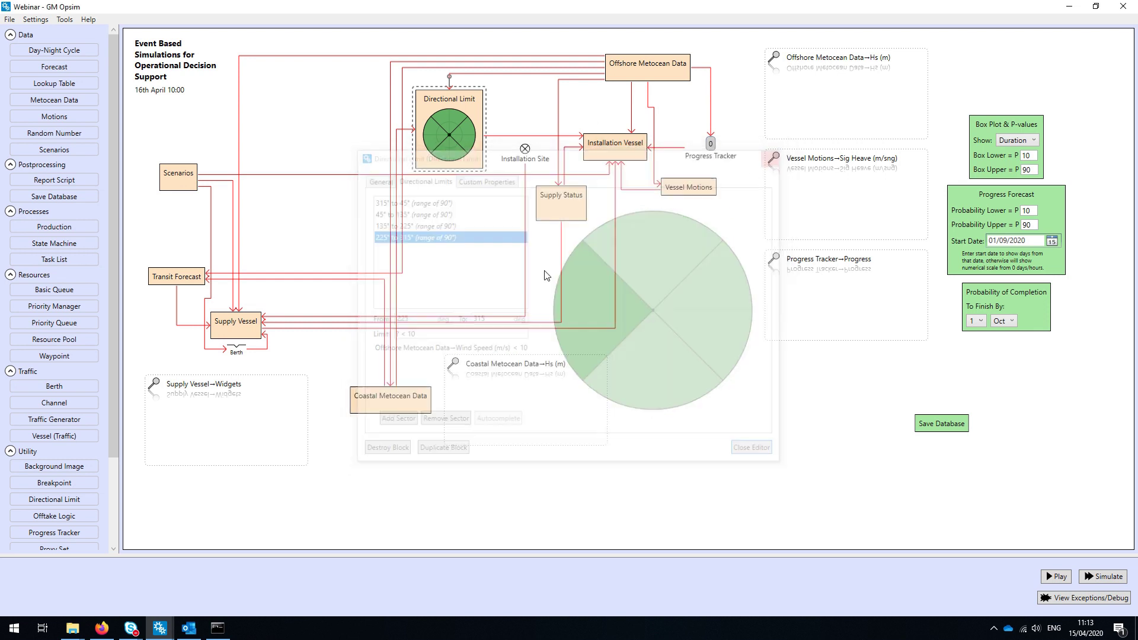
Review the Transit Leg 1 and Transit Leg 2 forecast phases in the Transit Forecast block, then close its editor.
click(182, 279)
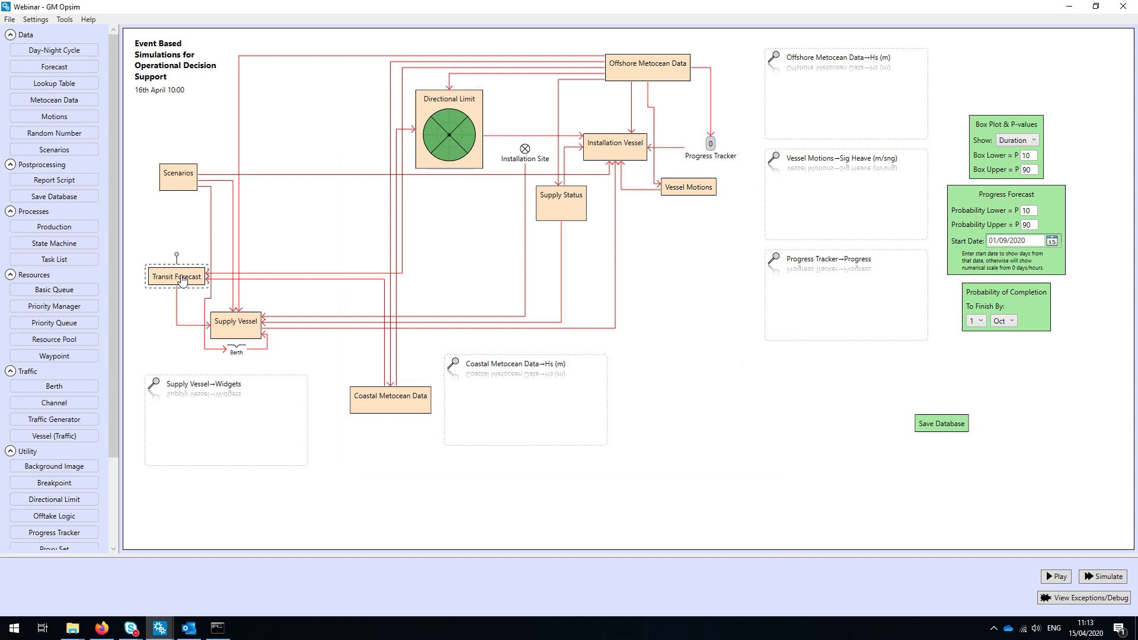
double_click(182, 280)
click(415, 208)
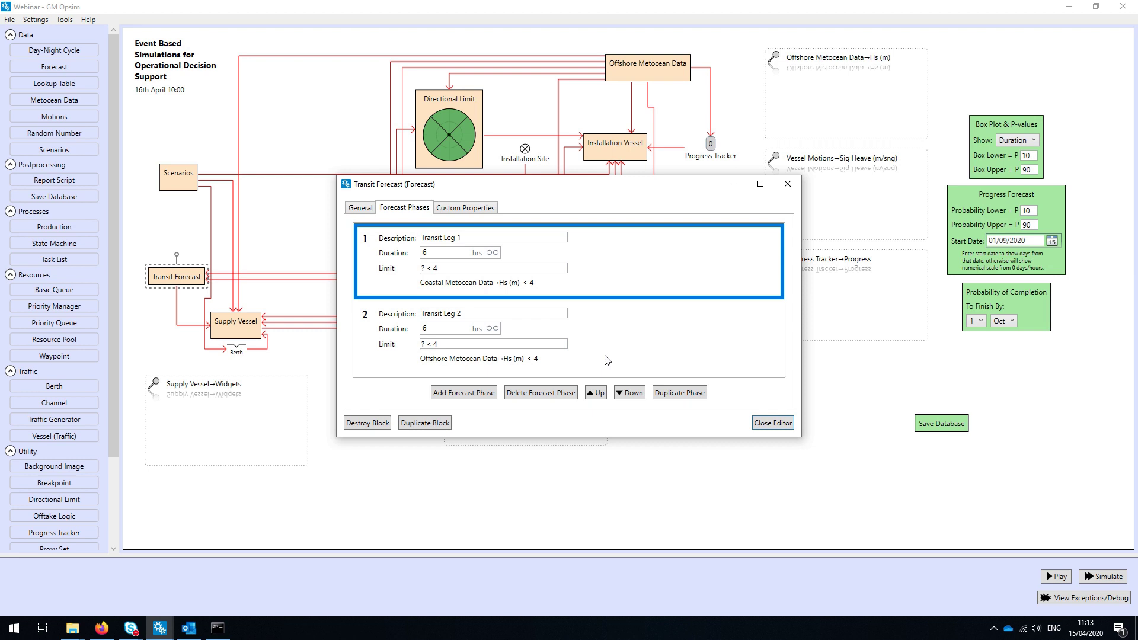
click(476, 283)
click(783, 186)
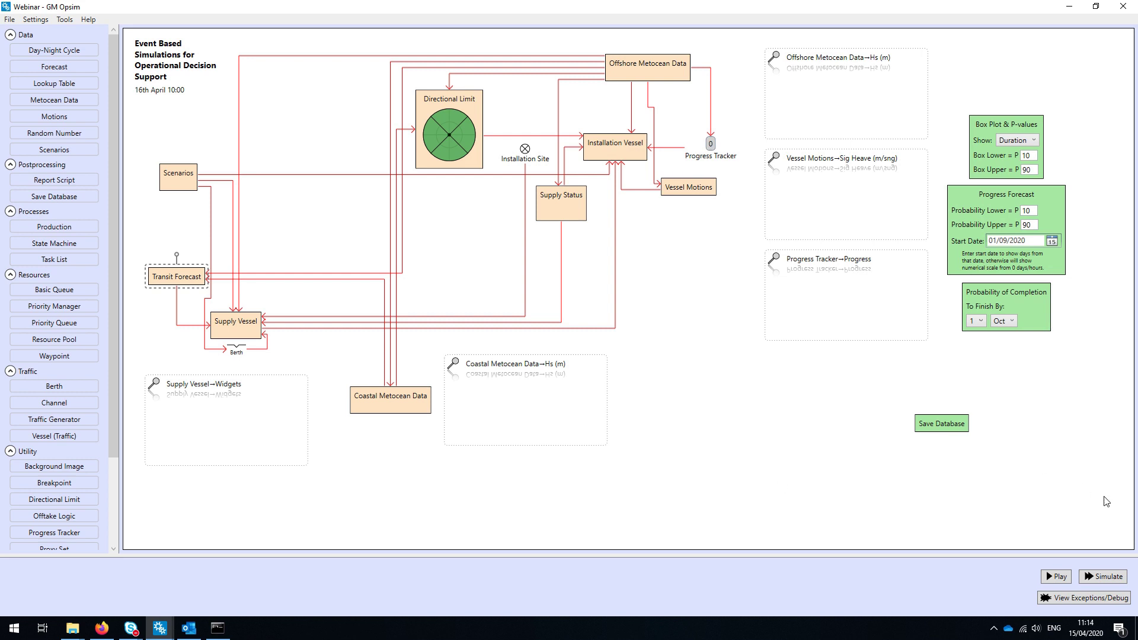
Start and abort the full simulation, and open the previously saved results.pdf from the Webinar folder instead.
click(1105, 578)
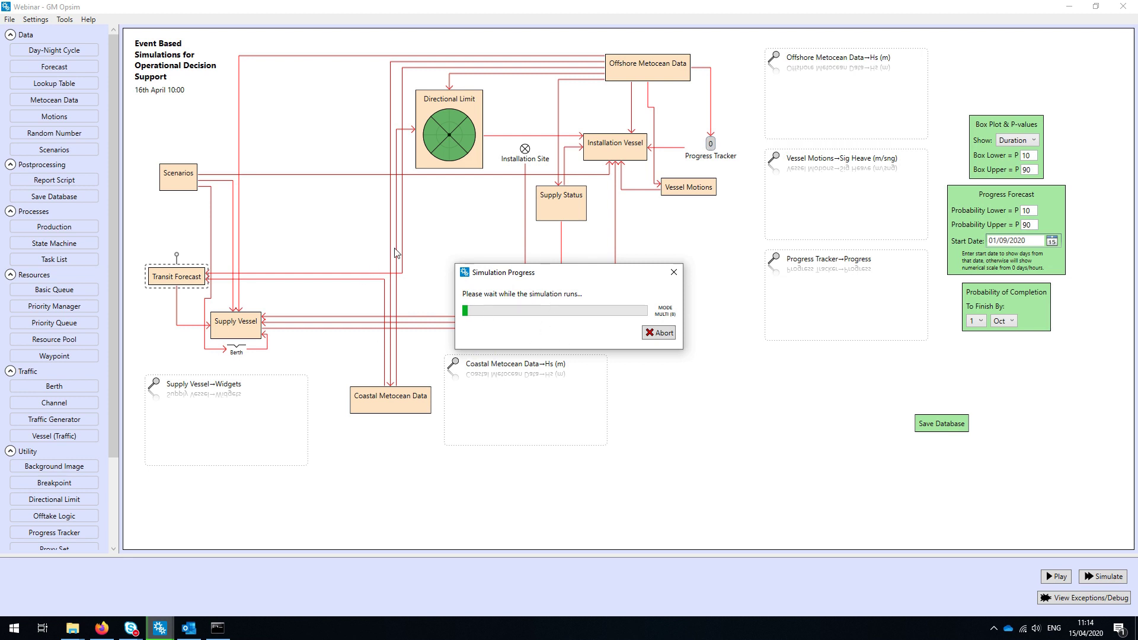
click(664, 334)
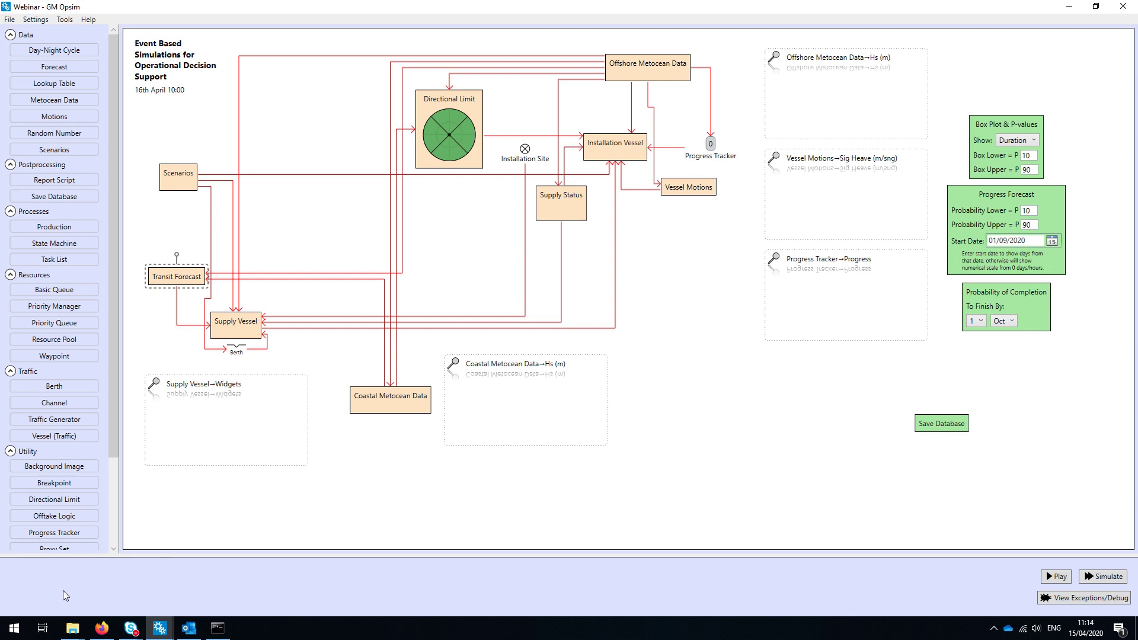
mouse_move(72, 628)
click(78, 571)
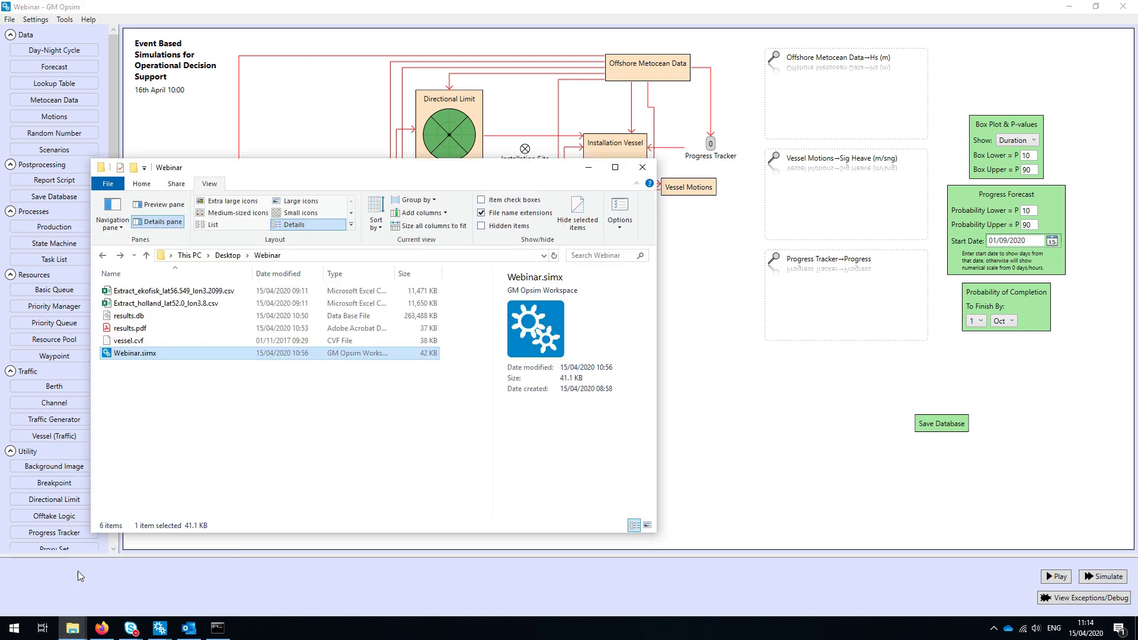
double_click(149, 330)
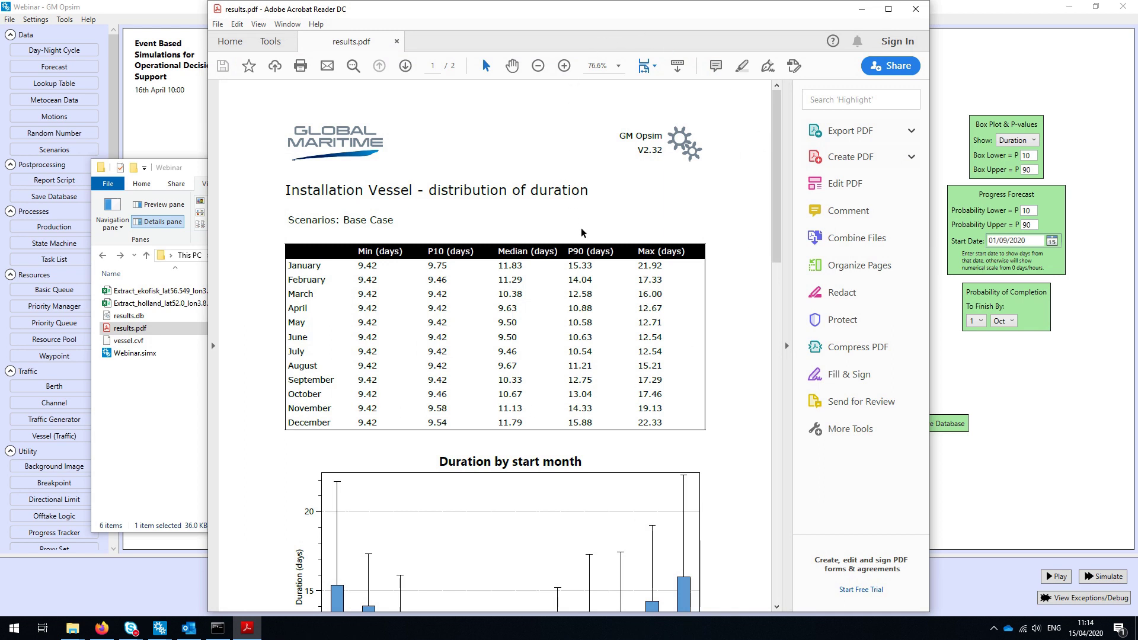
Examine the Installation Vessel's Base Case duration table, focusing on January's P10, median and P90 values, and the Duration by start month box plot.
scroll(582, 232, down, 4)
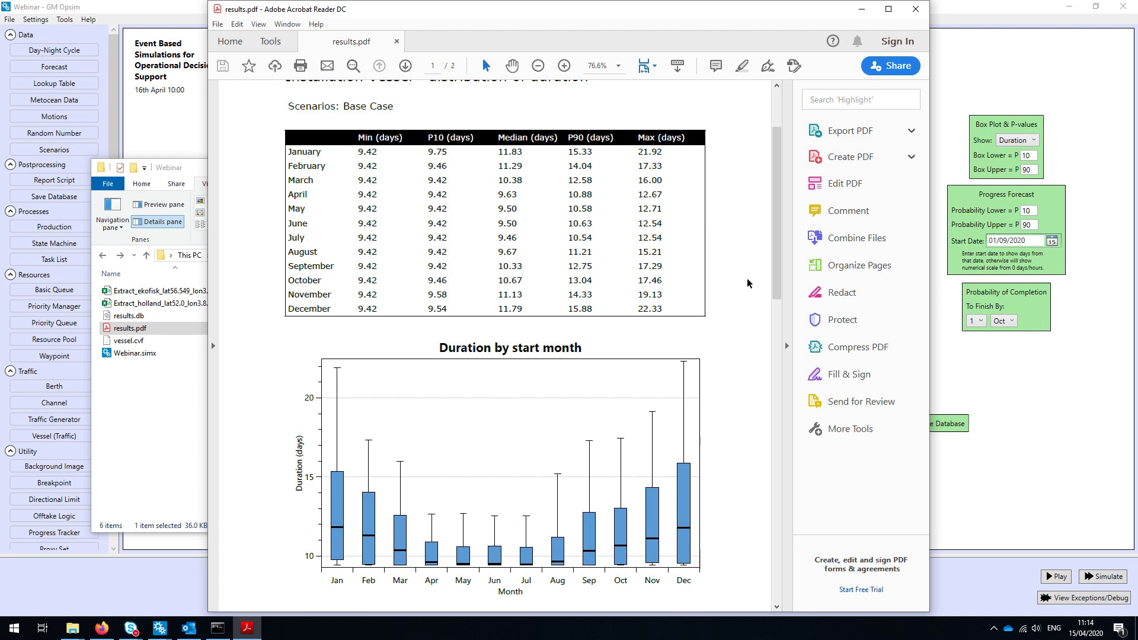
mouse_move(361, 138)
mouse_down()
mouse_move(408, 139)
mouse_move(360, 154)
mouse_up()
drag(450, 155, 425, 155)
click(537, 191)
drag(522, 153, 499, 153)
click(519, 157)
scroll(691, 152, up, 2)
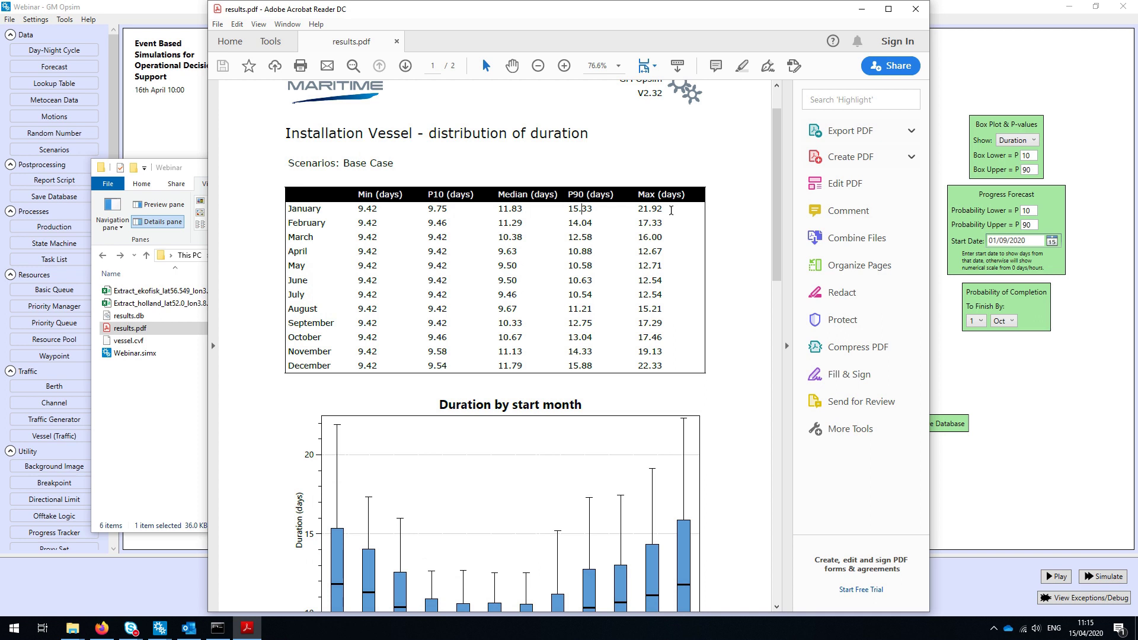
scroll(673, 231, down, 10)
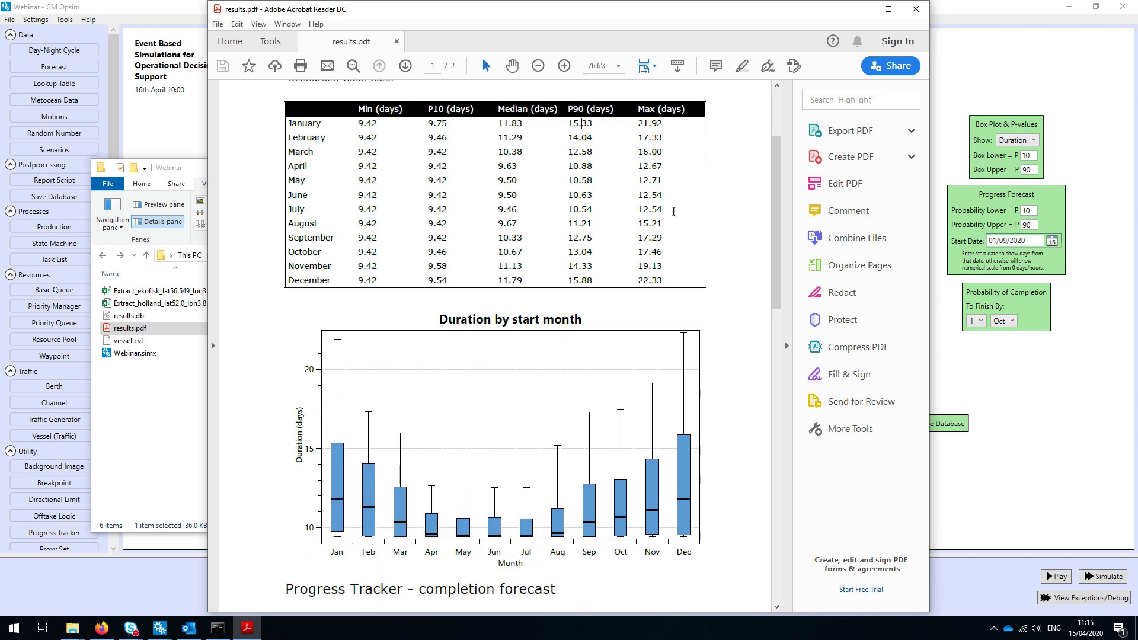
scroll(675, 251, up, 6)
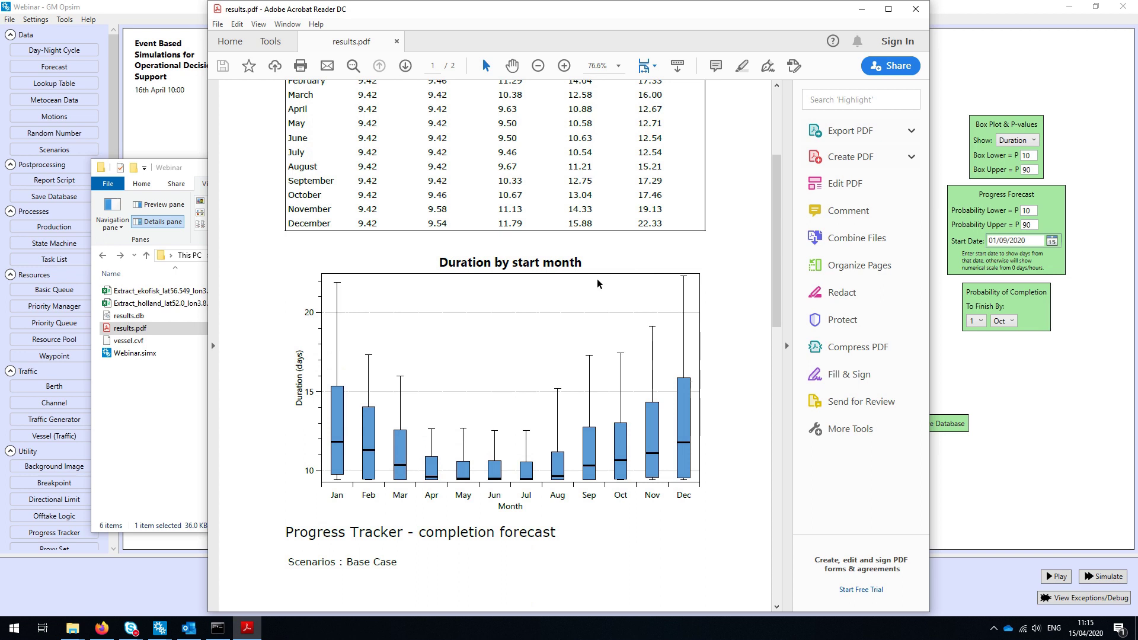
scroll(596, 279, up, 1)
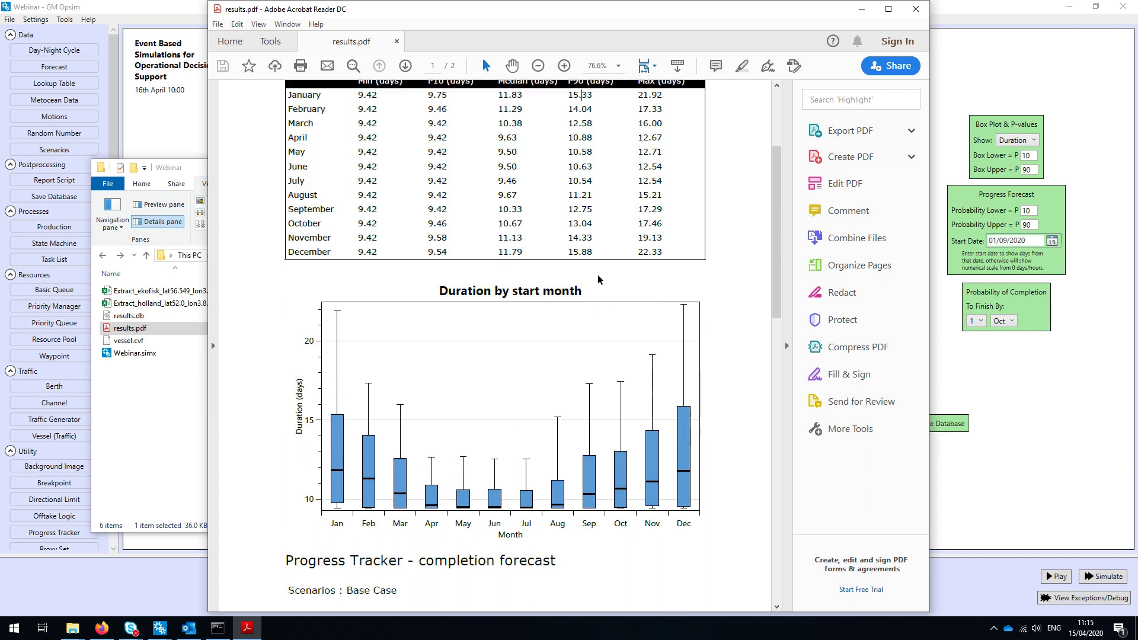
Examine the Progress Tracker's Base Case Completion Forecast chart, comparing the P10, P50 and P90 curves across the September dates.
scroll(598, 279, up, 1)
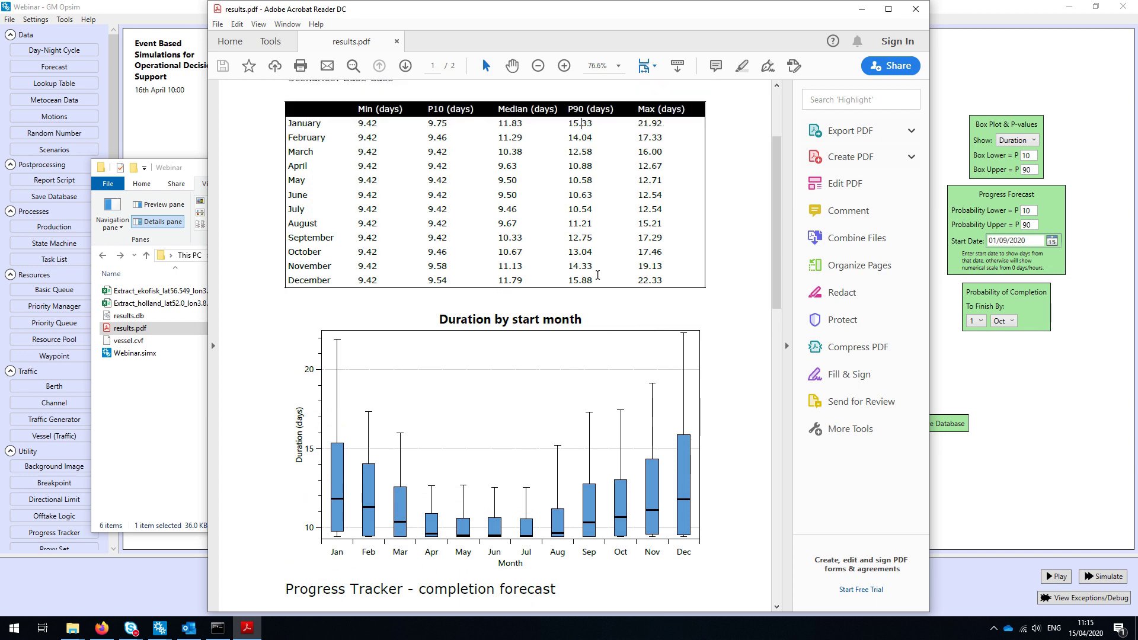
scroll(597, 275, down, 17)
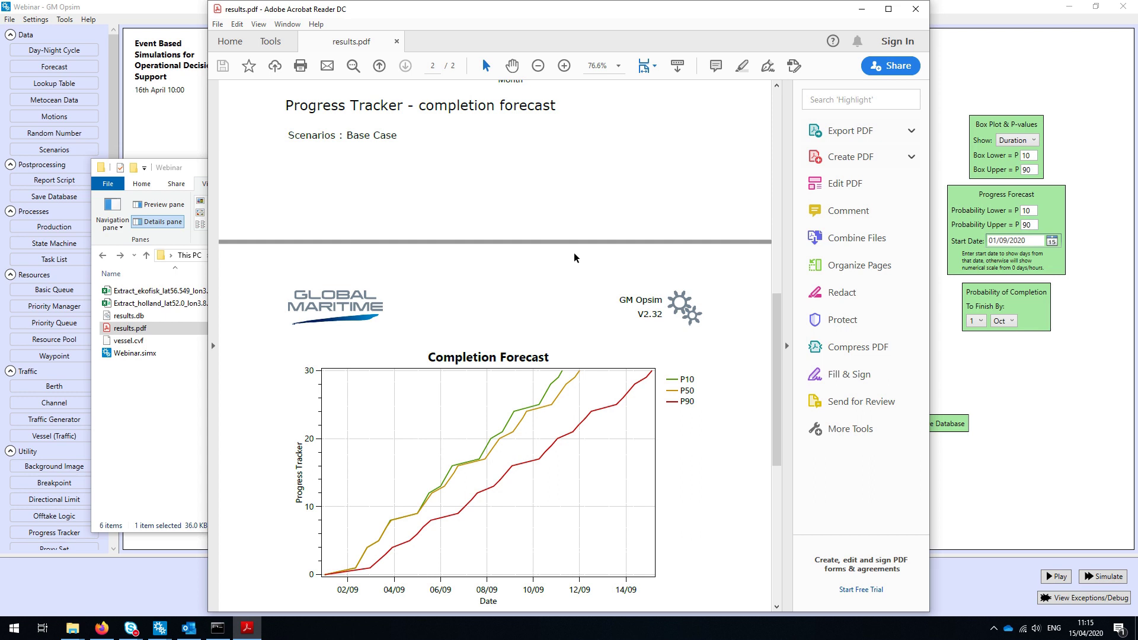
scroll(574, 258, down, 4)
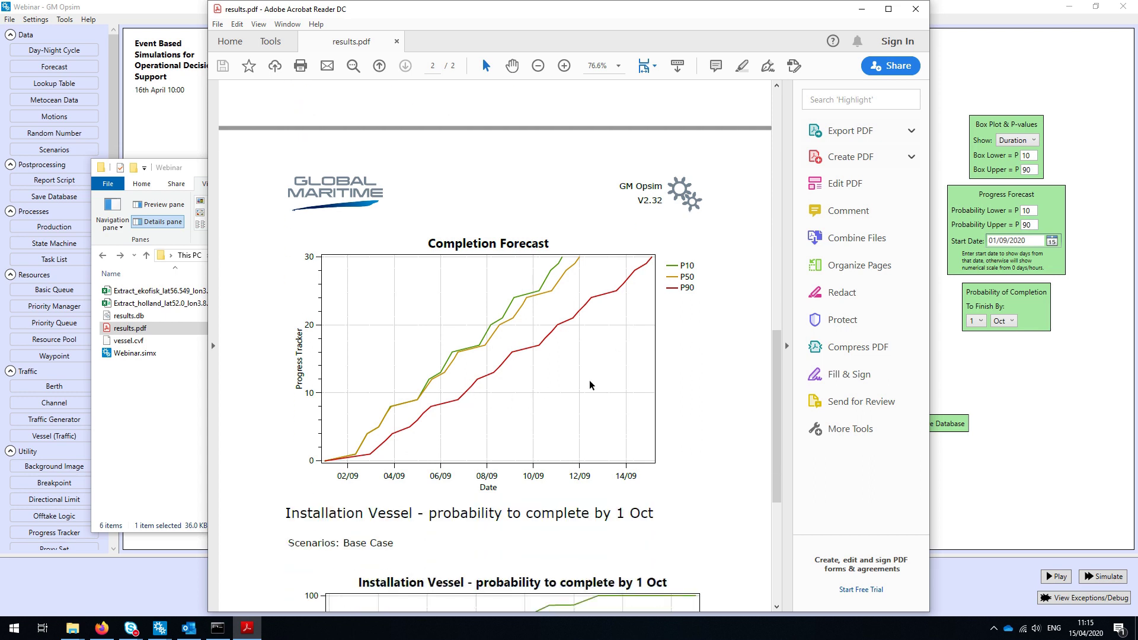
scroll(683, 418, up, 6)
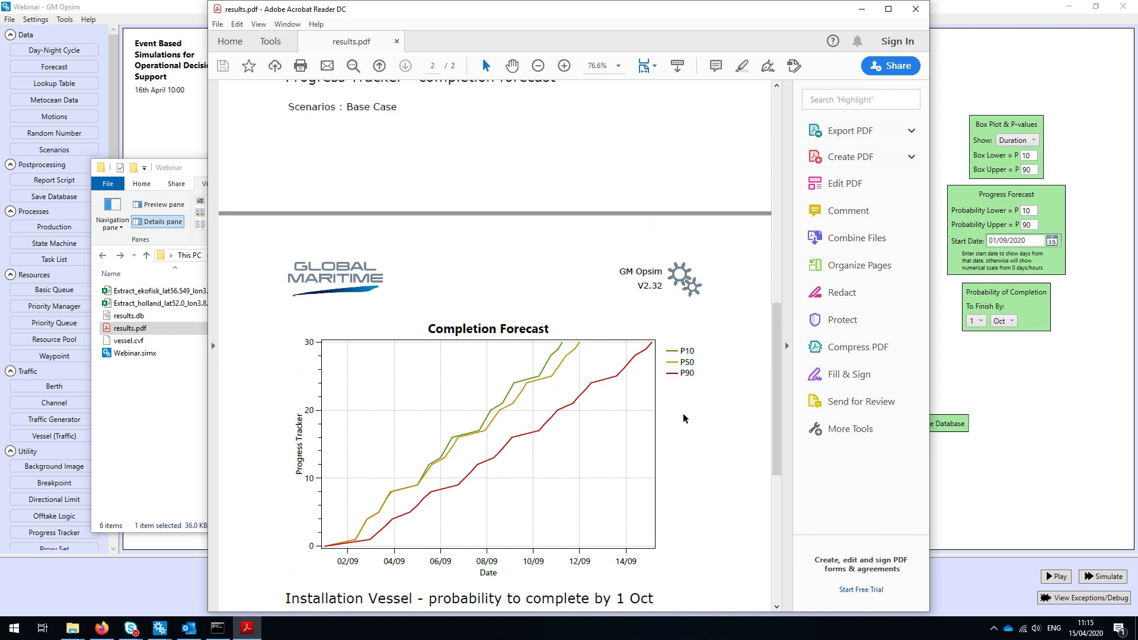
scroll(683, 418, down, 6)
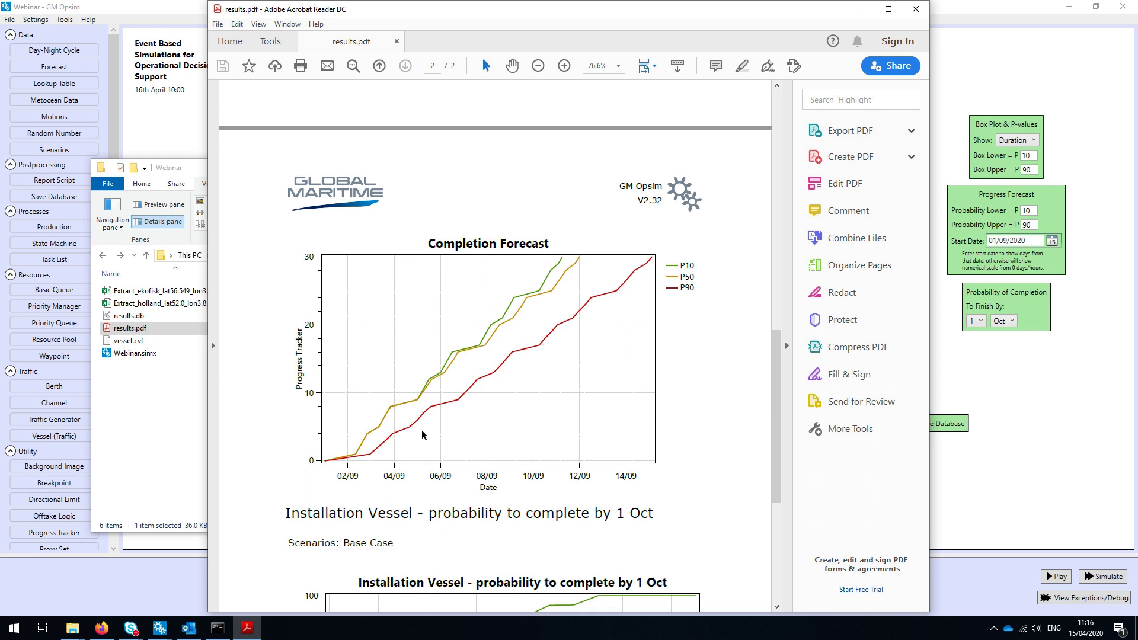
Study the Installation Vessel's probability to complete by 1 Oct chart, comparing it with the report's duration table and Duration by start month box plot.
scroll(484, 284, down, 5)
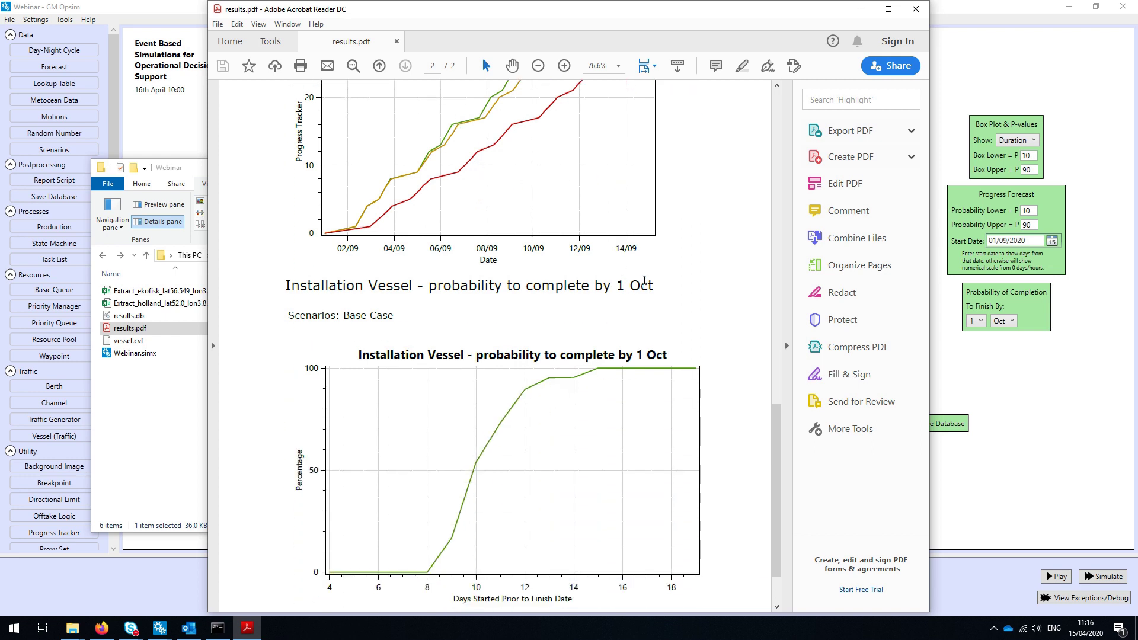
scroll(675, 295, down, 1)
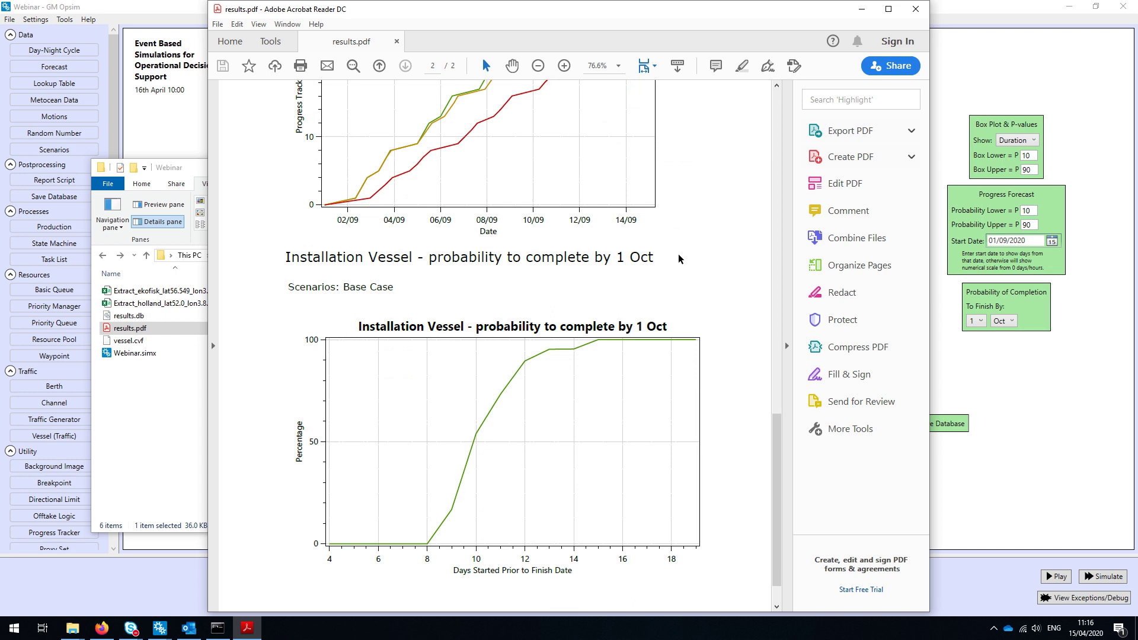
scroll(679, 257, down, 1)
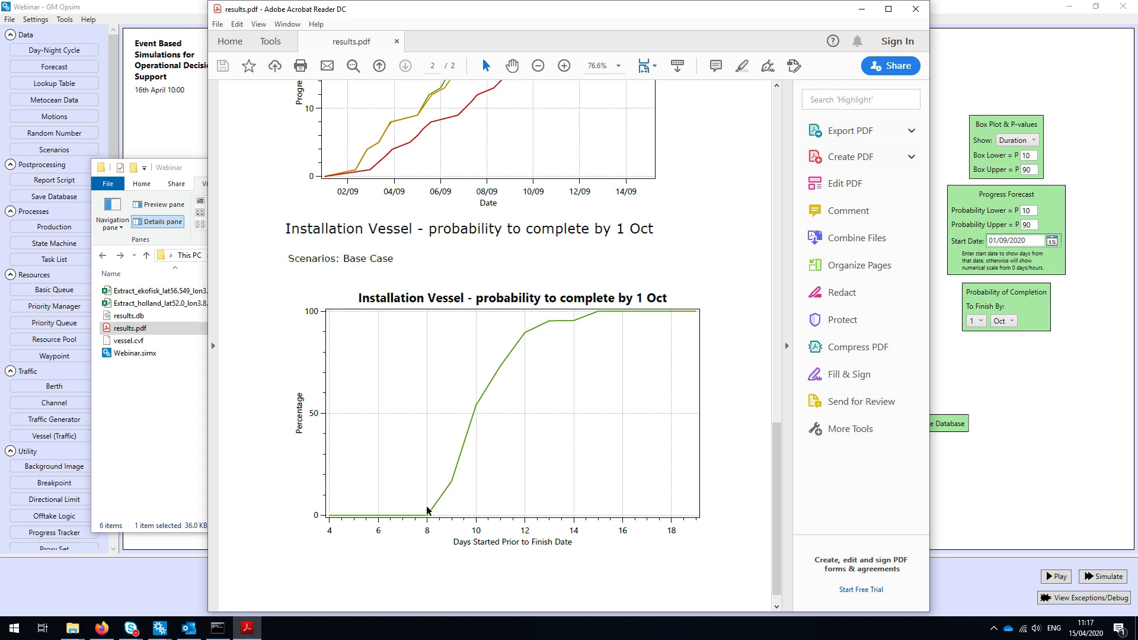
scroll(426, 506, up, 15)
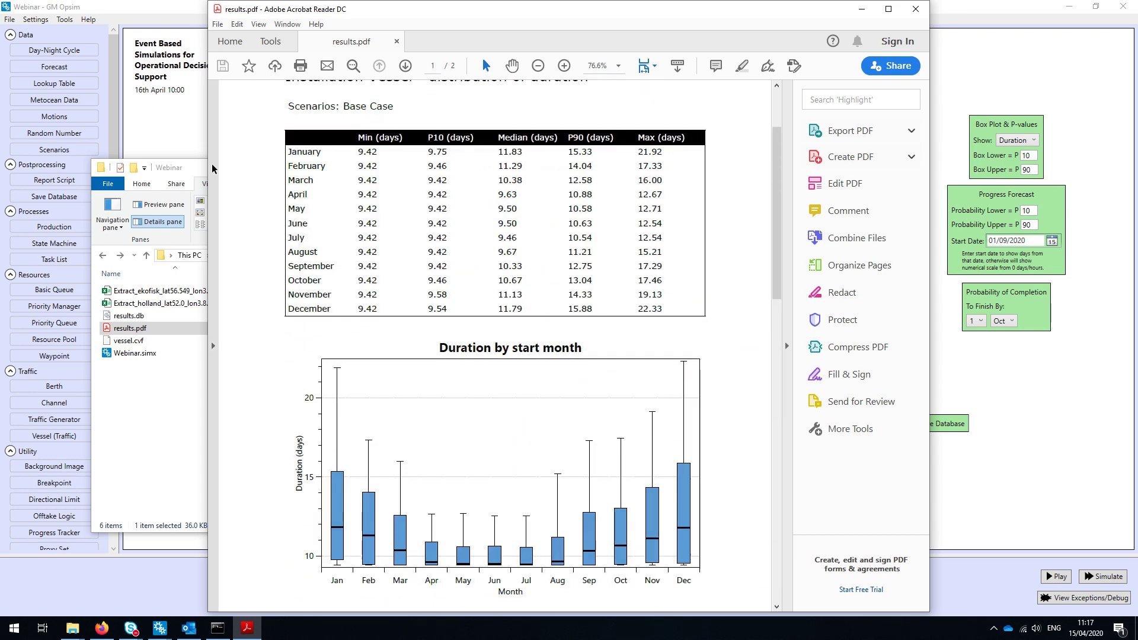
scroll(442, 321, down, 5)
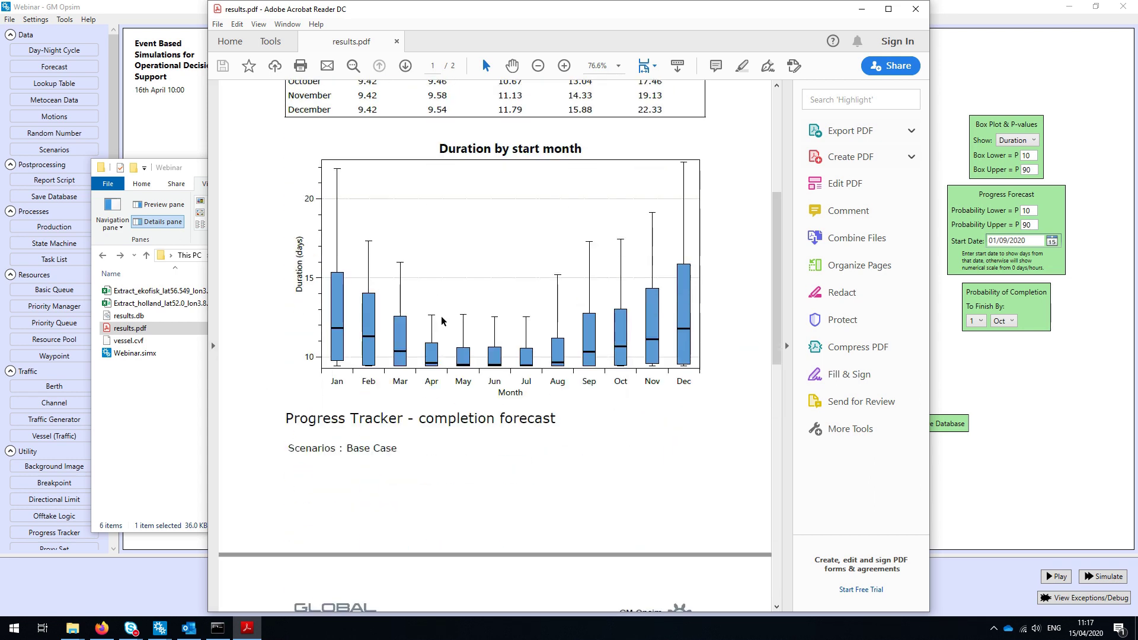
scroll(442, 321, down, 20)
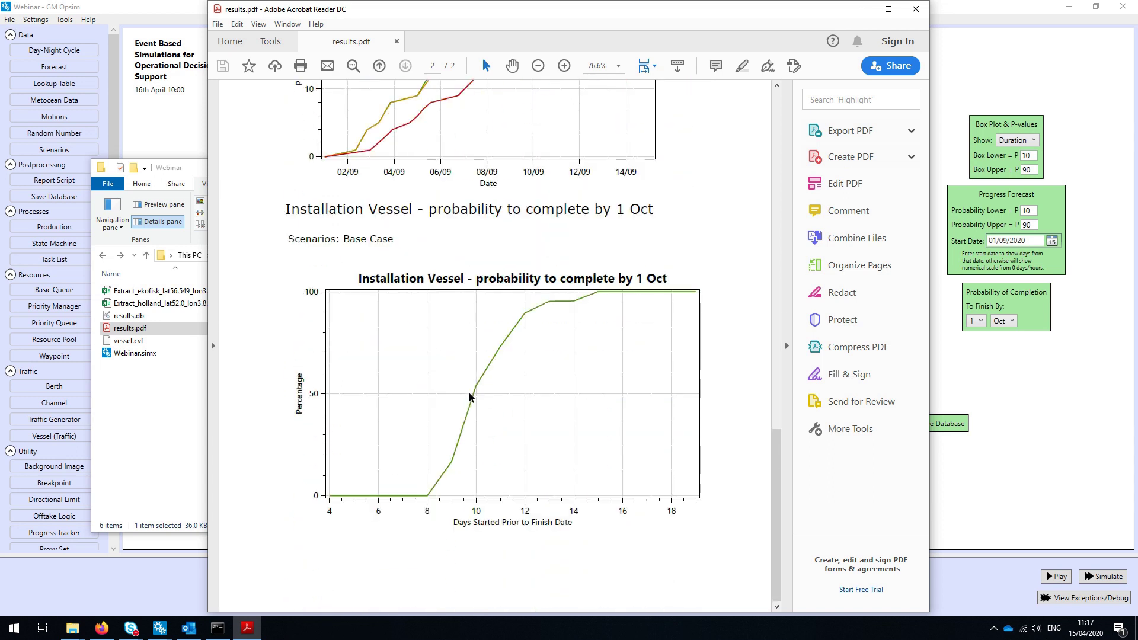